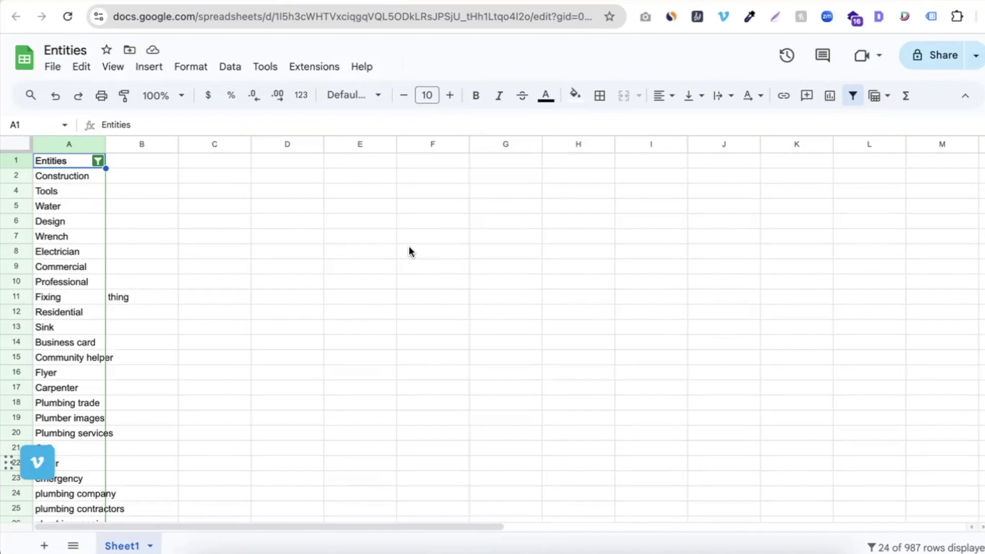
Step: Switch to the Wikipedia article on Plumbing and skim its content from the introduction through the water pipe history
{"action": "key", "text": "ctrl+Tab"}
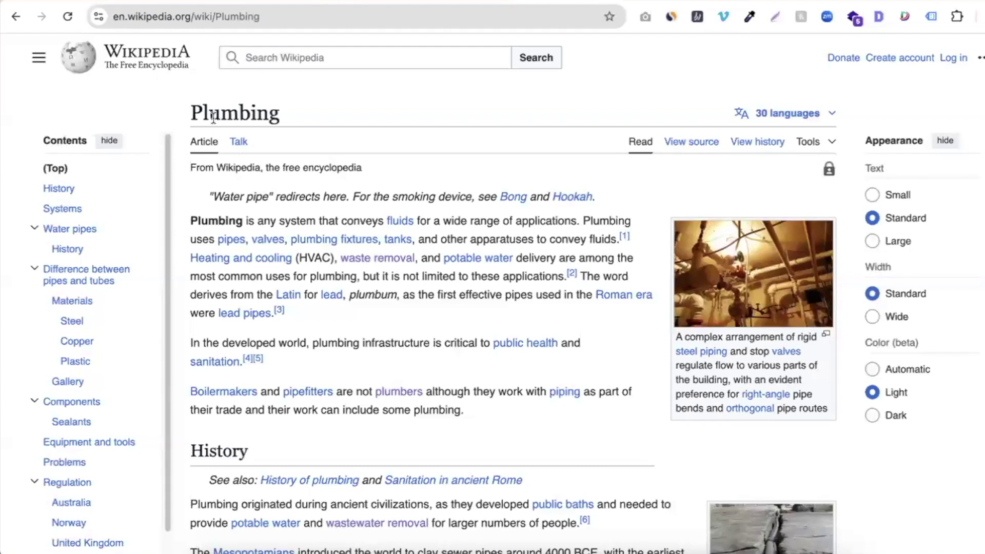
{"action": "scroll", "coordinate": [248, 264], "scroll_direction": "down", "scroll_amount": 5}
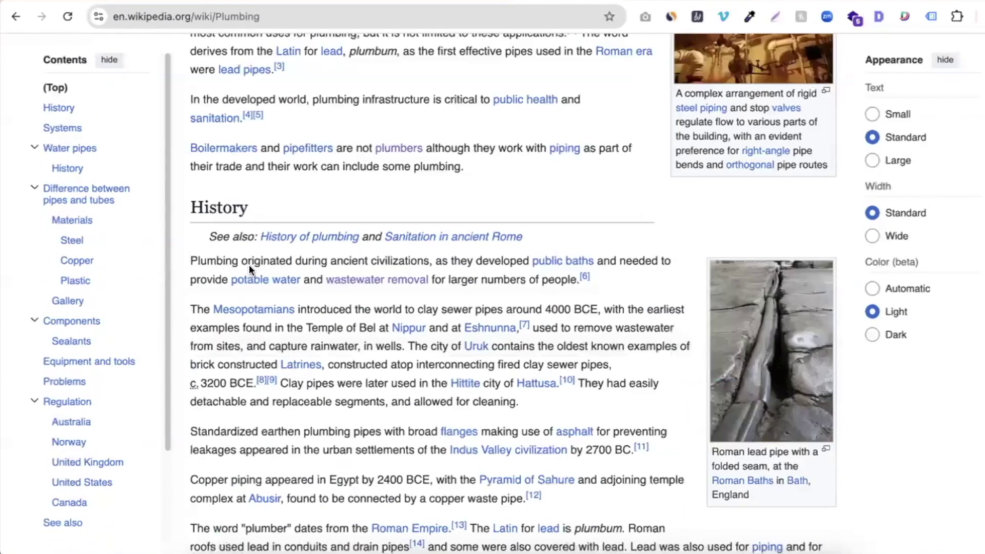
{"action": "scroll", "coordinate": [248, 264], "scroll_direction": "down", "scroll_amount": 10}
{"action": "scroll", "coordinate": [248, 264], "scroll_direction": "down", "scroll_amount": 15}
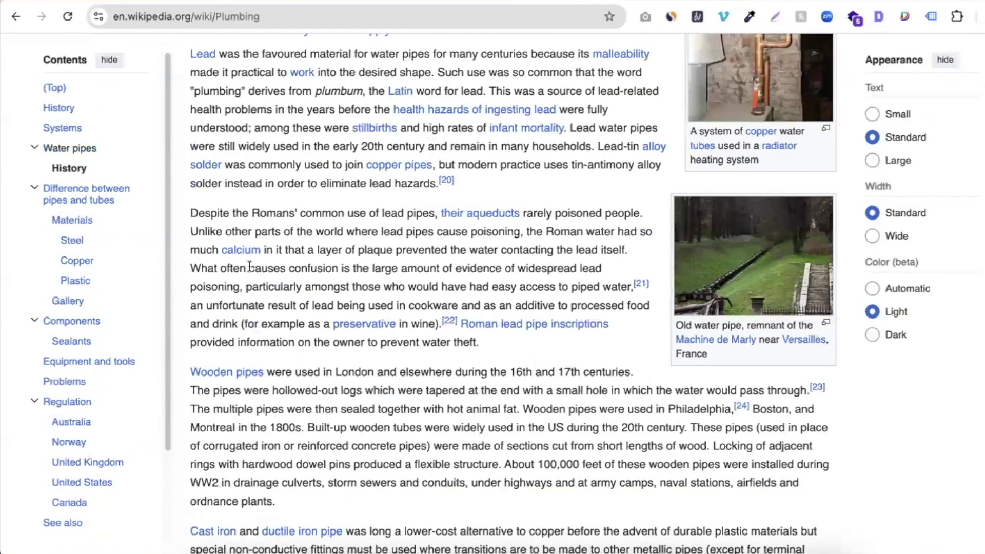
{"action": "scroll", "coordinate": [263, 251], "scroll_direction": "up", "scroll_amount": 20}
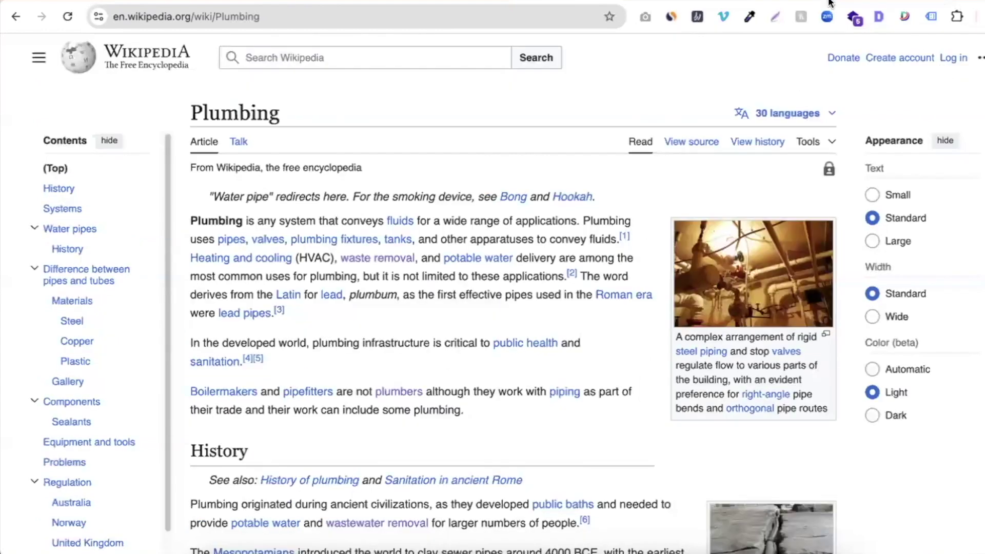
Step: Switch to Google Cloud's Natural Language AI page and find the Natural Language API demo
{"action": "left_click", "coordinate": [798, 1]}
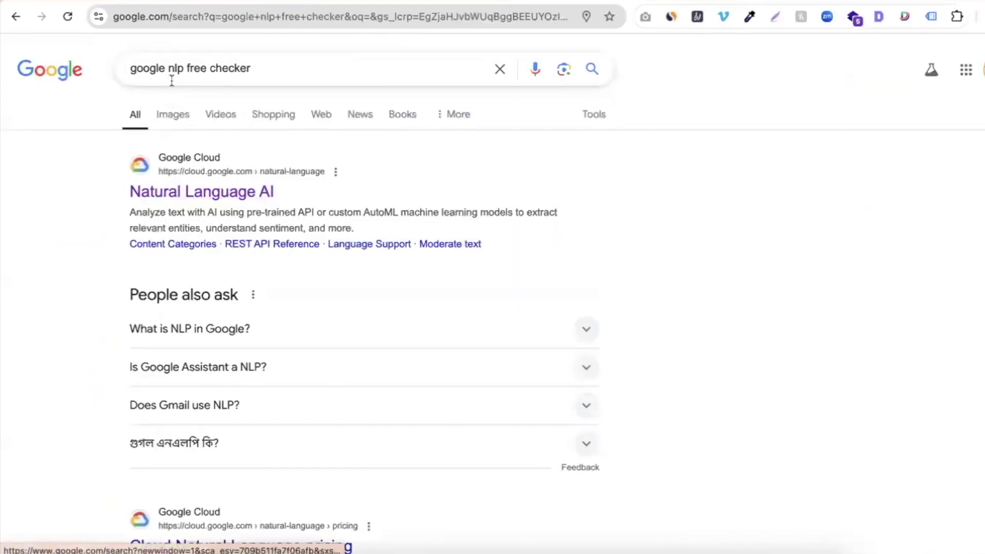
{"action": "left_click", "coordinate": [878, 1]}
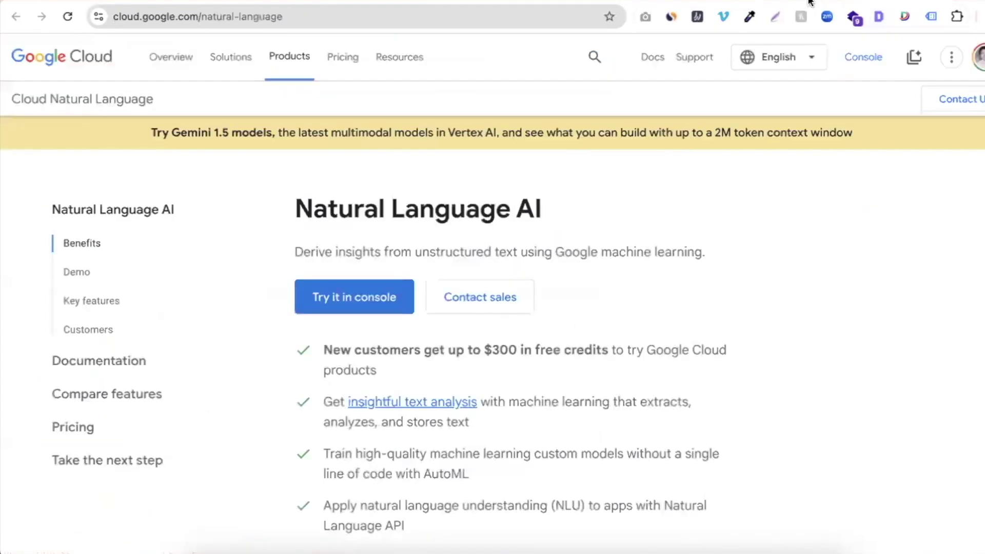
{"action": "scroll", "coordinate": [513, 256], "scroll_direction": "down", "scroll_amount": 15}
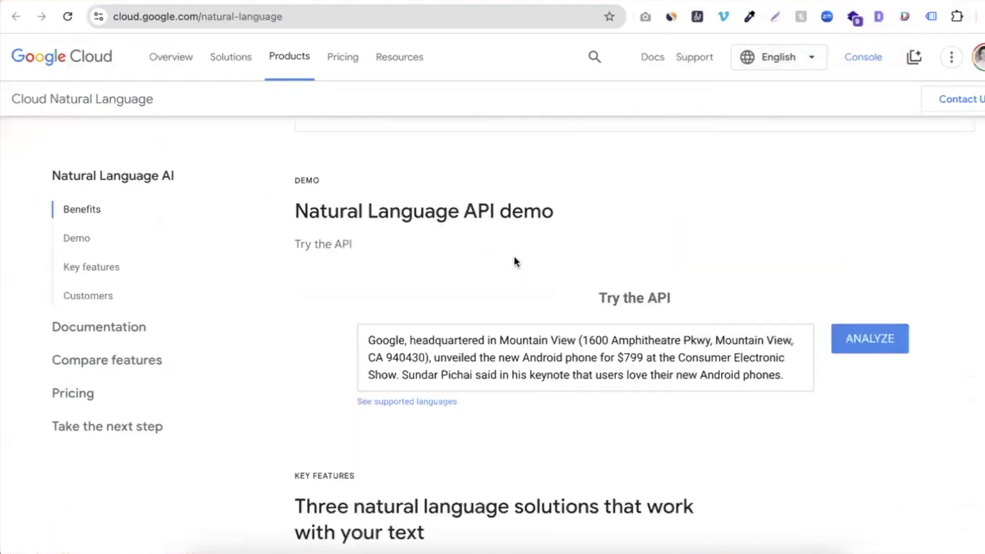
{"action": "scroll", "coordinate": [514, 257], "scroll_direction": "up", "scroll_amount": 5}
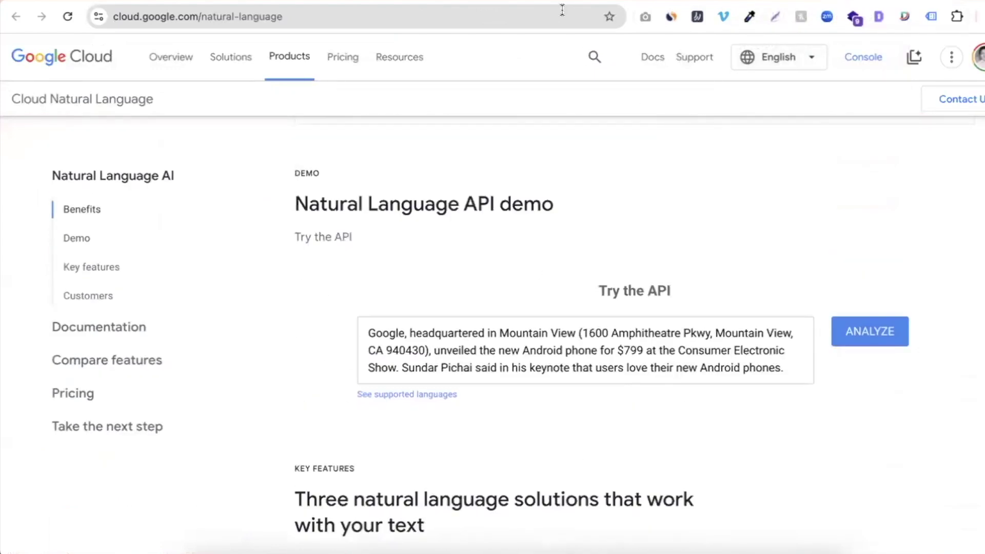
Step: Copy the text of the Wikipedia Plumbing article from its title through the last entry of the See also list
{"action": "left_click", "coordinate": [359, 1]}
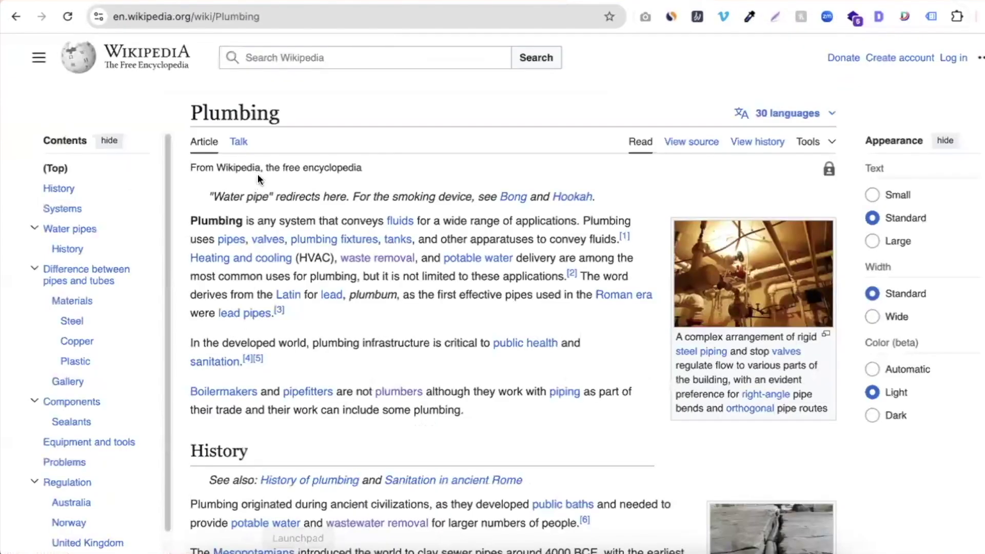
{"action": "left_click_drag", "start_coordinate": [192, 117], "coordinate": [298, 276]}
{"action": "scroll", "coordinate": [298, 274], "scroll_direction": "down", "scroll_amount": 5}
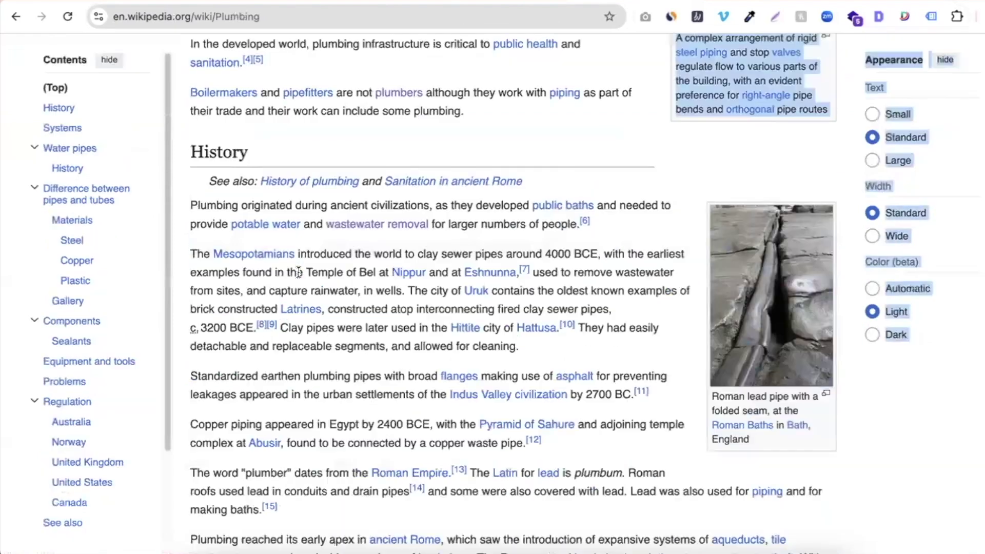
{"action": "scroll", "coordinate": [298, 272], "scroll_direction": "down", "scroll_amount": 20}
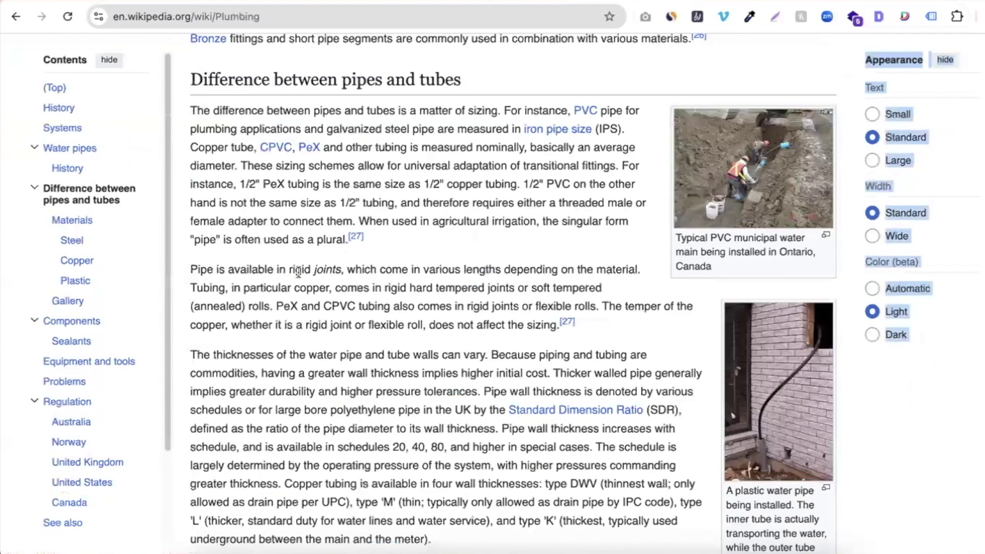
{"action": "scroll", "coordinate": [297, 272], "scroll_direction": "down", "scroll_amount": 20}
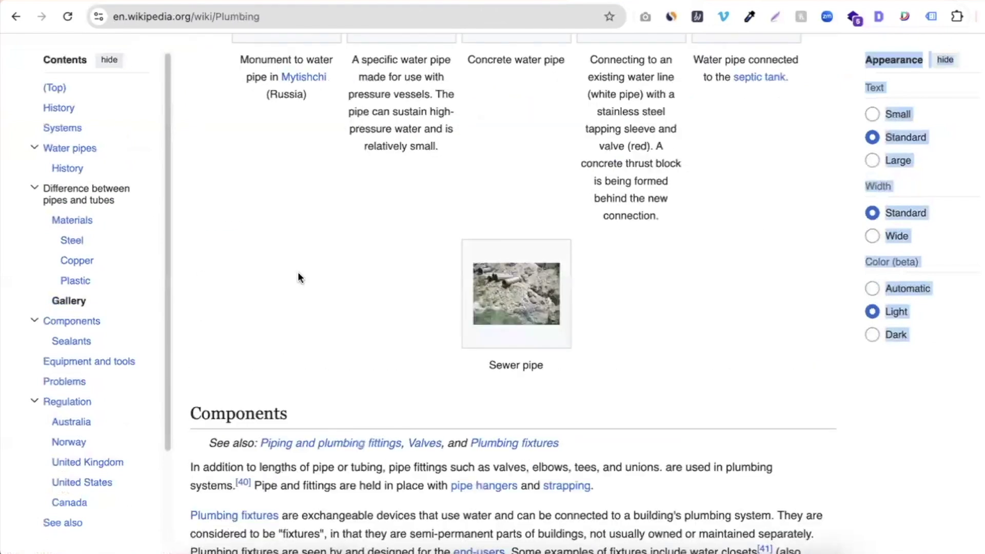
{"action": "scroll", "coordinate": [298, 272], "scroll_direction": "down", "scroll_amount": 10}
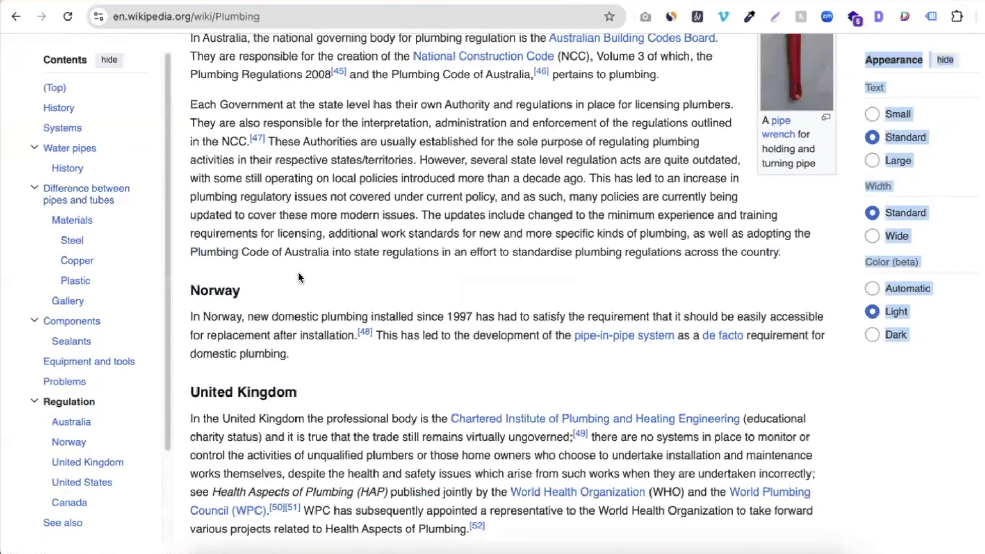
{"action": "scroll", "coordinate": [298, 278], "scroll_direction": "down", "scroll_amount": 10}
{"action": "scroll", "coordinate": [299, 276], "scroll_direction": "down", "scroll_amount": 5}
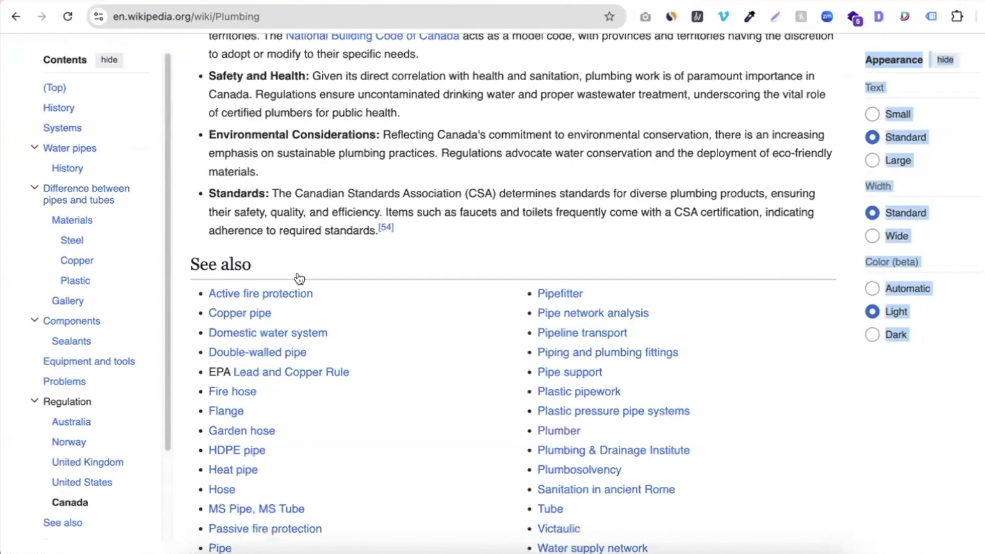
{"action": "scroll", "coordinate": [299, 278], "scroll_direction": "down", "scroll_amount": 18}
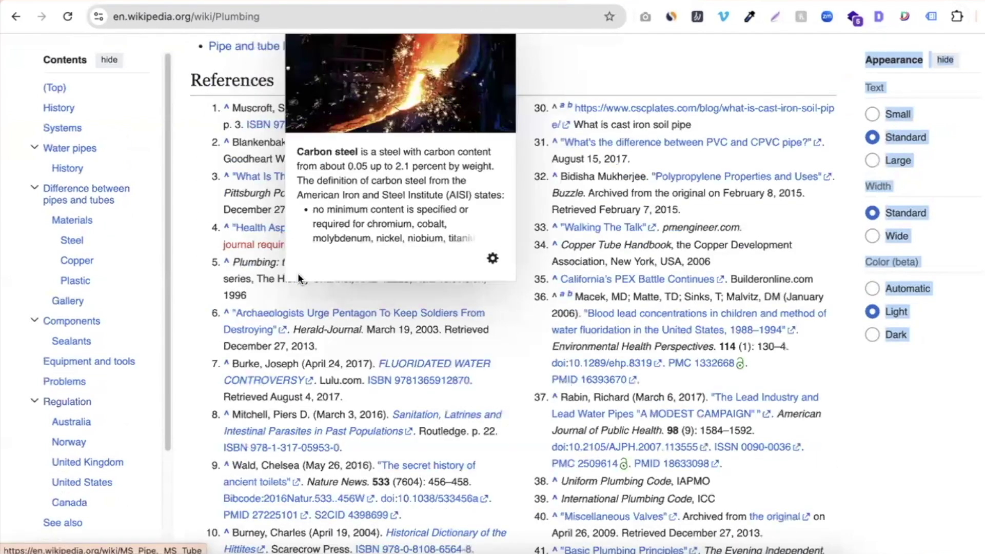
{"action": "scroll", "coordinate": [298, 272], "scroll_direction": "up", "scroll_amount": 16}
{"action": "scroll", "coordinate": [342, 385], "scroll_direction": "down", "scroll_amount": 3}
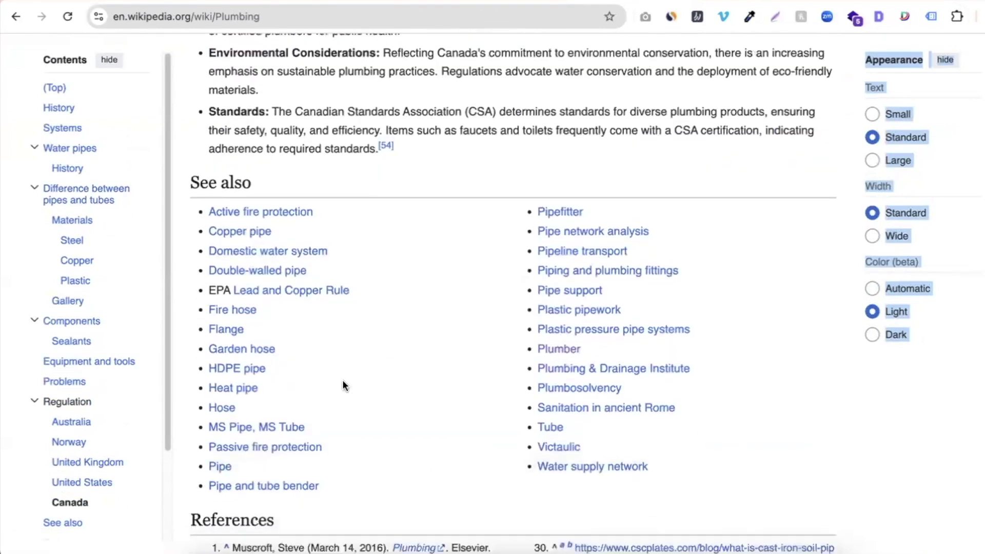
{"action": "left_click", "coordinate": [410, 410], "text": "shift"}
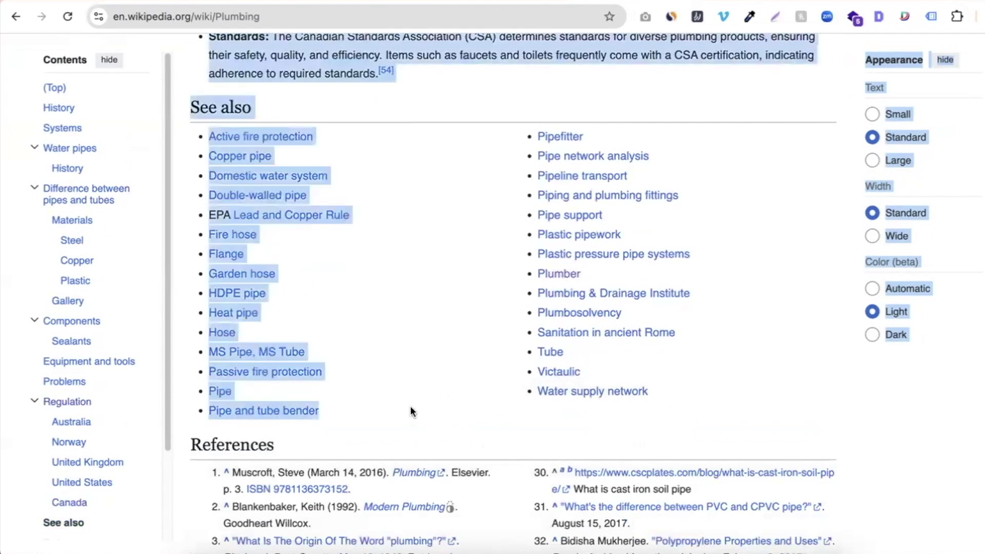
{"action": "left_click", "coordinate": [706, 397], "text": "shift"}
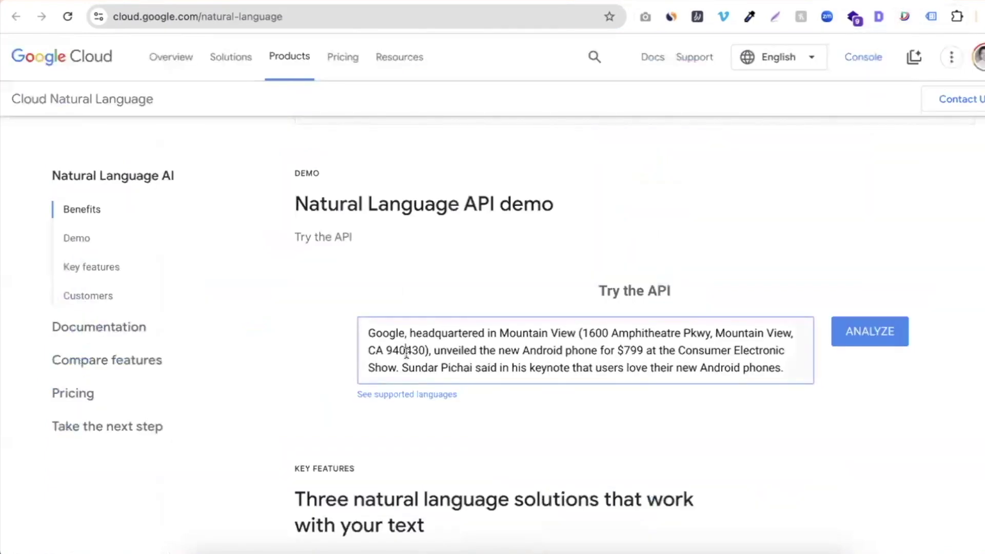
Step: Replace the sample text in the Natural Language API demo with the copied Plumbing article and add blank lines at its end
{"action": "key", "text": "super+a"}
{"action": "key", "text": "BackSpace"}
{"action": "key", "text": "super+v"}
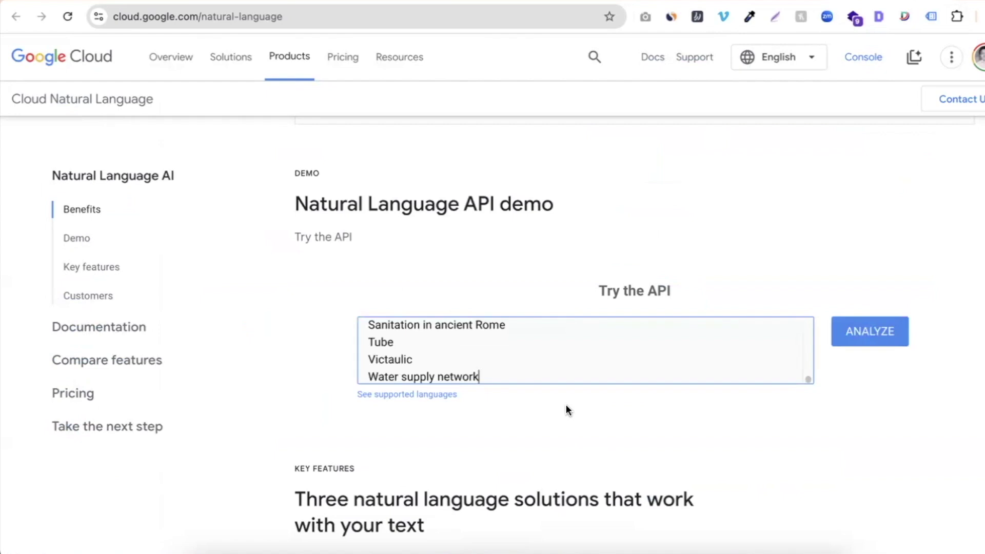
{"action": "key", "text": "Return"}
{"action": "key", "text": "Return"}
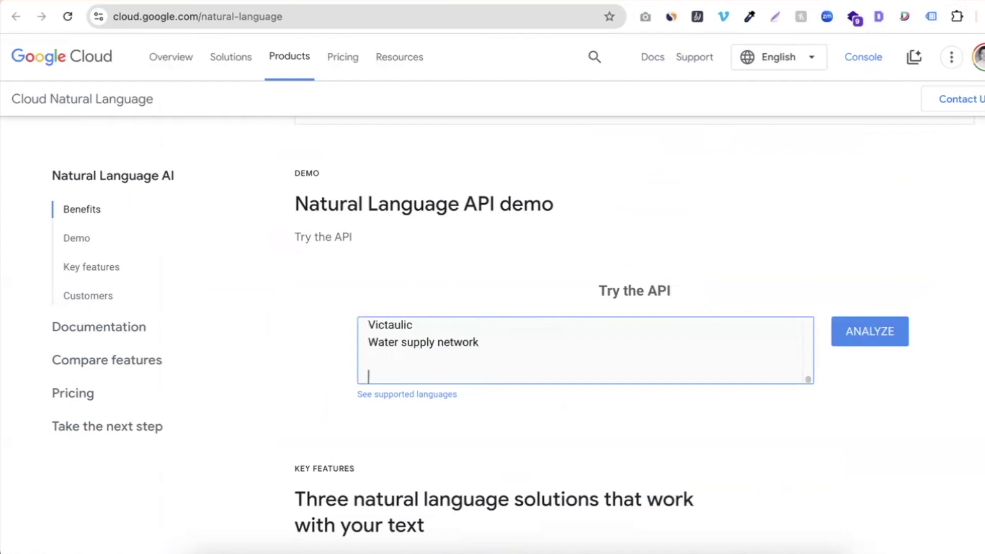
Step: Return to Wikipedia, search for "plumber" and open the Plumber article
{"action": "key", "text": "ctrl+shift+Tab"}
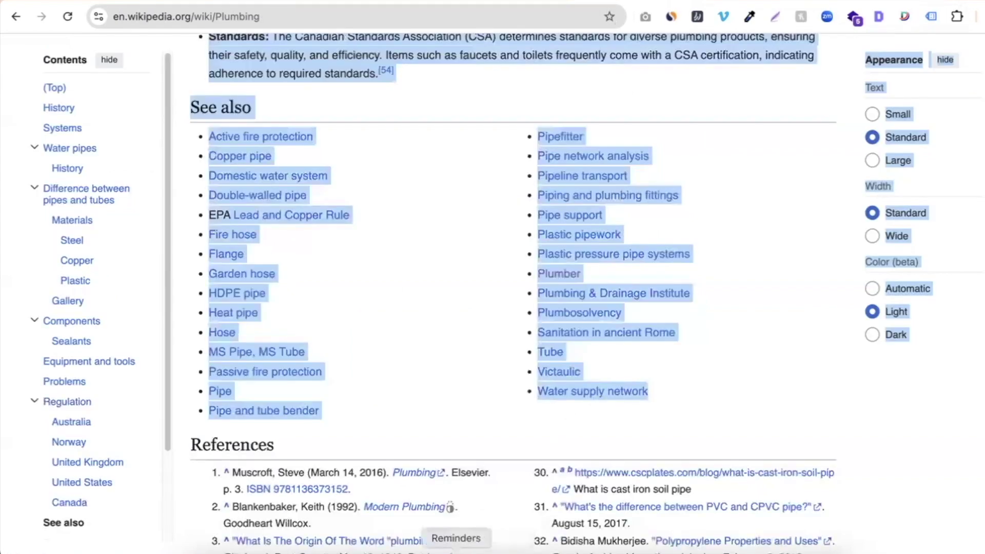
{"action": "scroll", "coordinate": [417, 371], "scroll_direction": "up", "scroll_amount": 8}
{"action": "scroll", "coordinate": [417, 373], "scroll_direction": "up", "scroll_amount": 15}
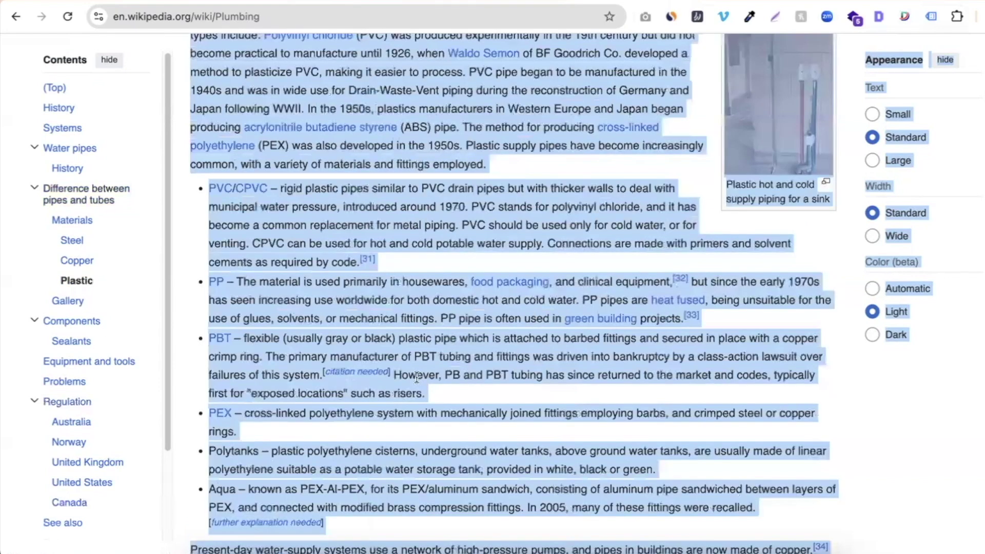
{"action": "scroll", "coordinate": [417, 375], "scroll_direction": "up", "scroll_amount": 15}
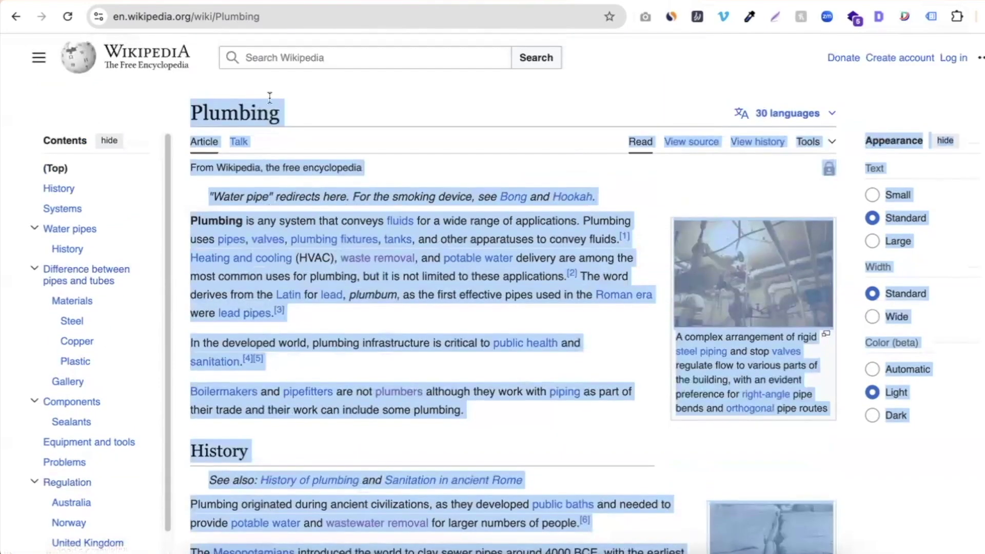
{"action": "left_click", "coordinate": [278, 56]}
{"action": "type", "text": "plu"}
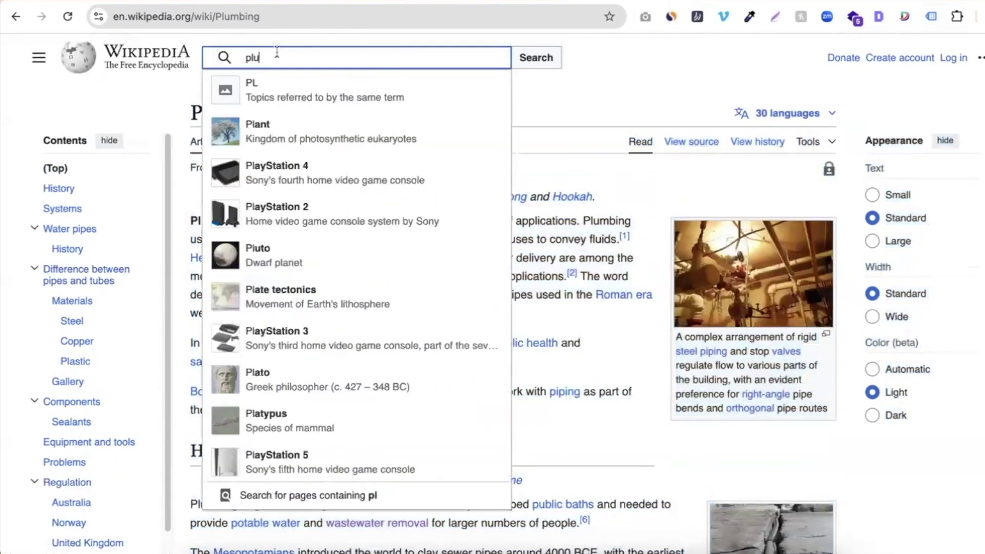
{"action": "type", "text": "mber"}
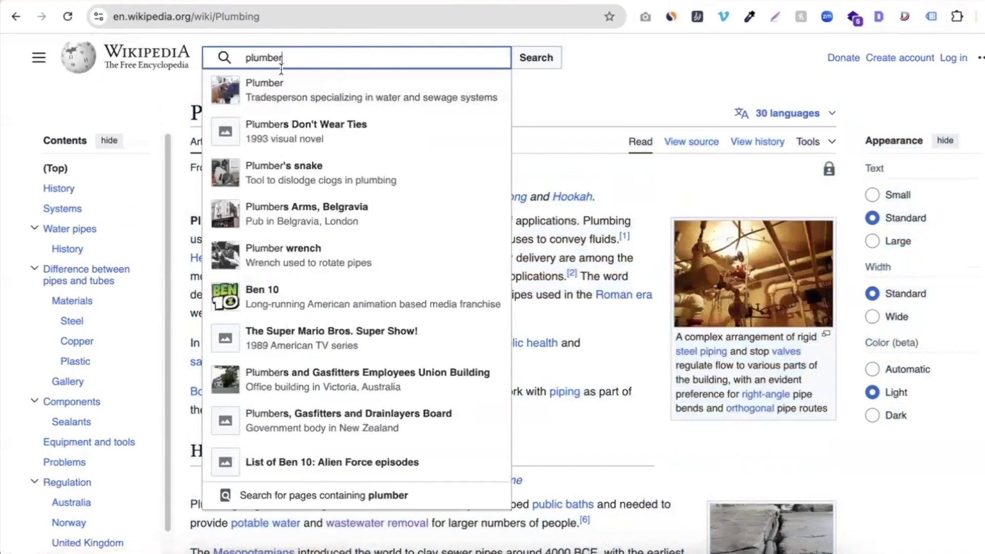
{"action": "left_click", "coordinate": [266, 82]}
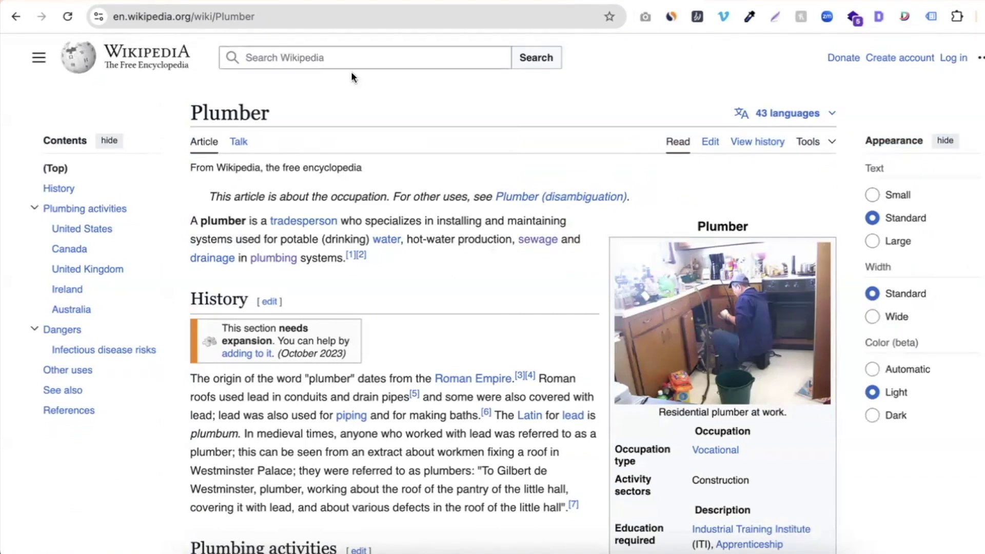
Step: Copy the Plumber article from its title through the See also list and append it to the Plumbing text in the API demo
{"action": "left_click_drag", "start_coordinate": [194, 112], "coordinate": [274, 257]}
{"action": "scroll", "coordinate": [282, 257], "scroll_direction": "down", "scroll_amount": 9}
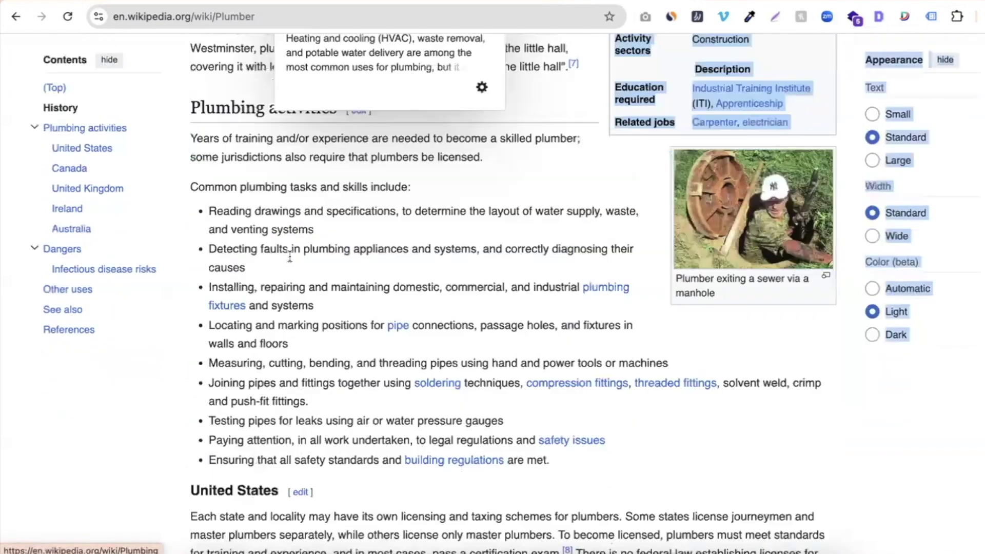
{"action": "scroll", "coordinate": [289, 257], "scroll_direction": "down", "scroll_amount": 12}
{"action": "scroll", "coordinate": [290, 257], "scroll_direction": "down", "scroll_amount": 8}
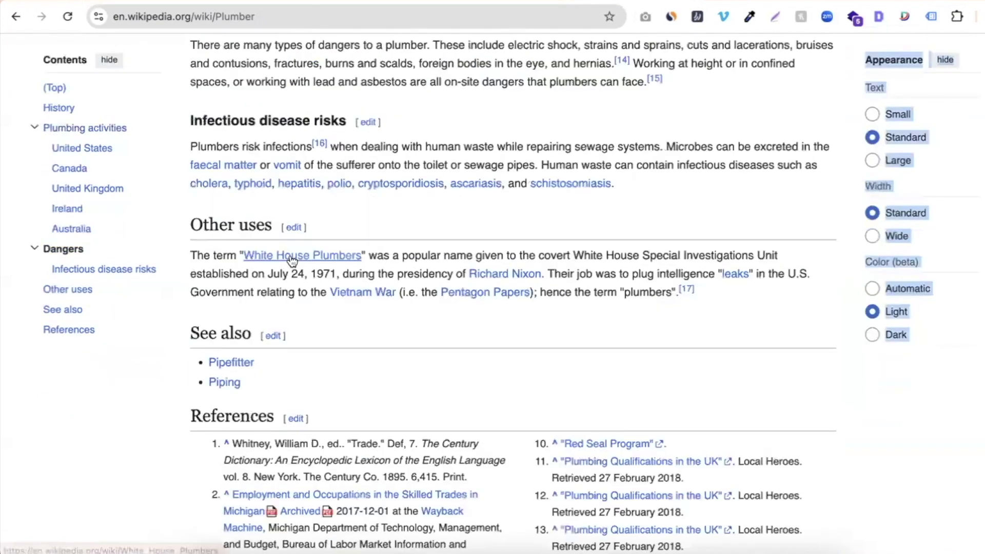
{"action": "scroll", "coordinate": [495, 233], "scroll_direction": "down", "scroll_amount": 2}
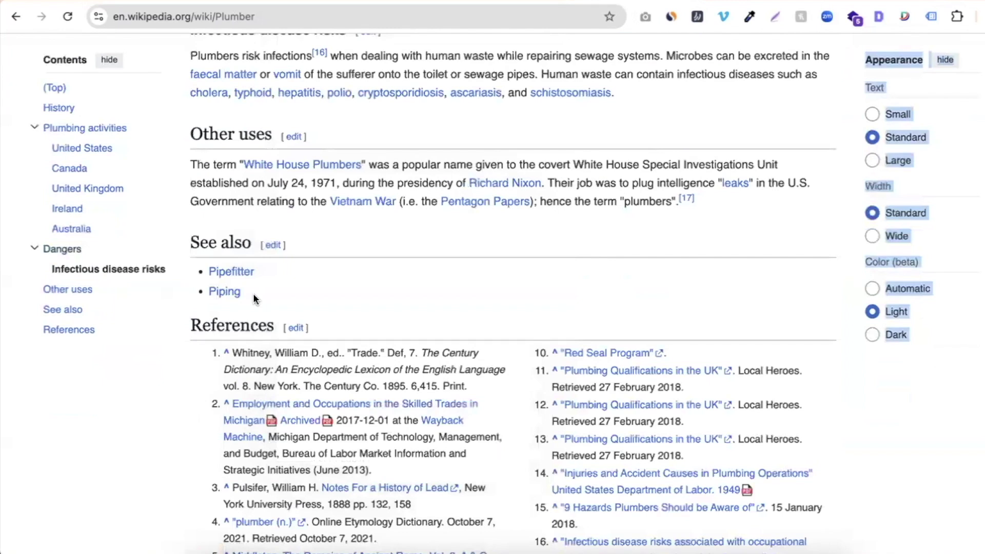
{"action": "left_click", "coordinate": [254, 293], "text": "shift"}
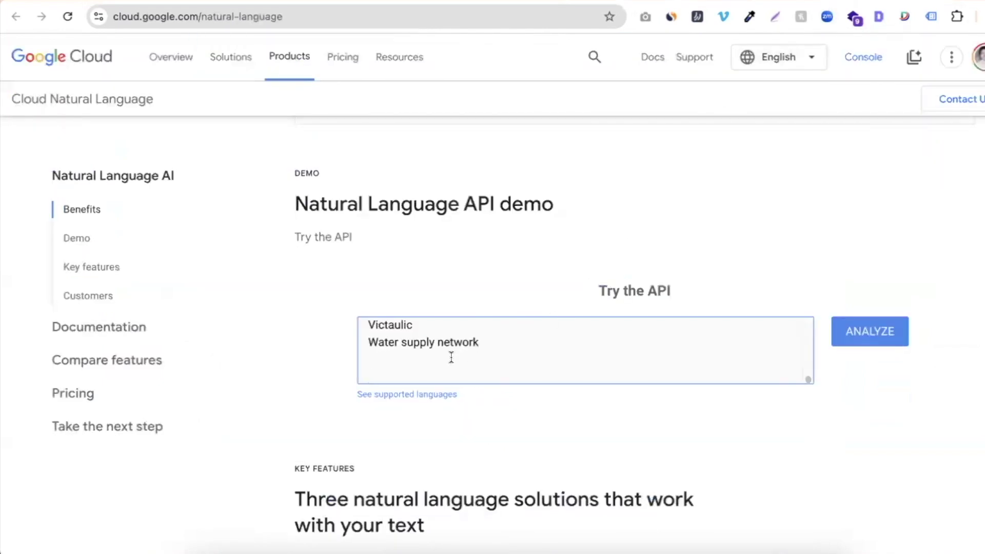
{"action": "scroll", "coordinate": [450, 358], "scroll_direction": "down", "scroll_amount": 1}
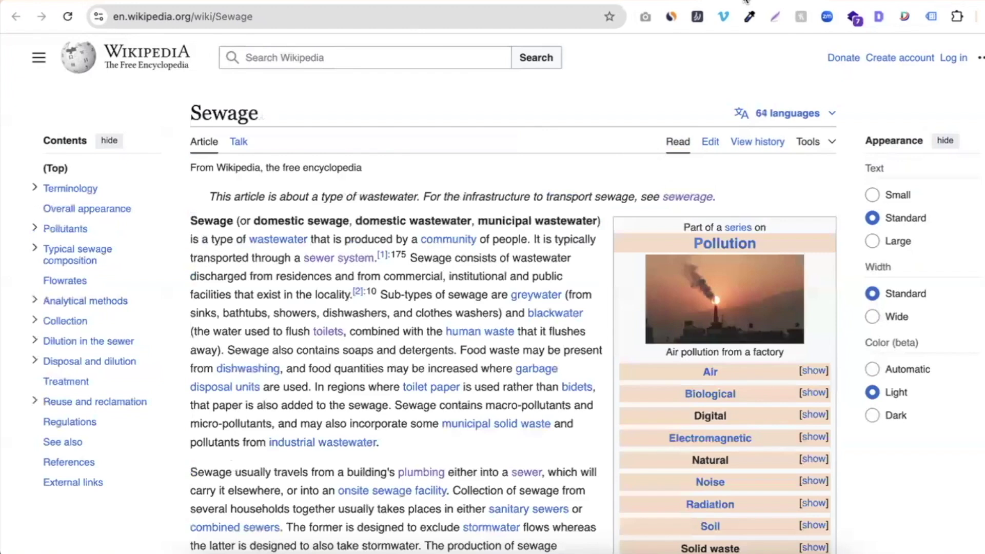
{"action": "scroll", "coordinate": [305, 297], "scroll_direction": "down", "scroll_amount": 14}
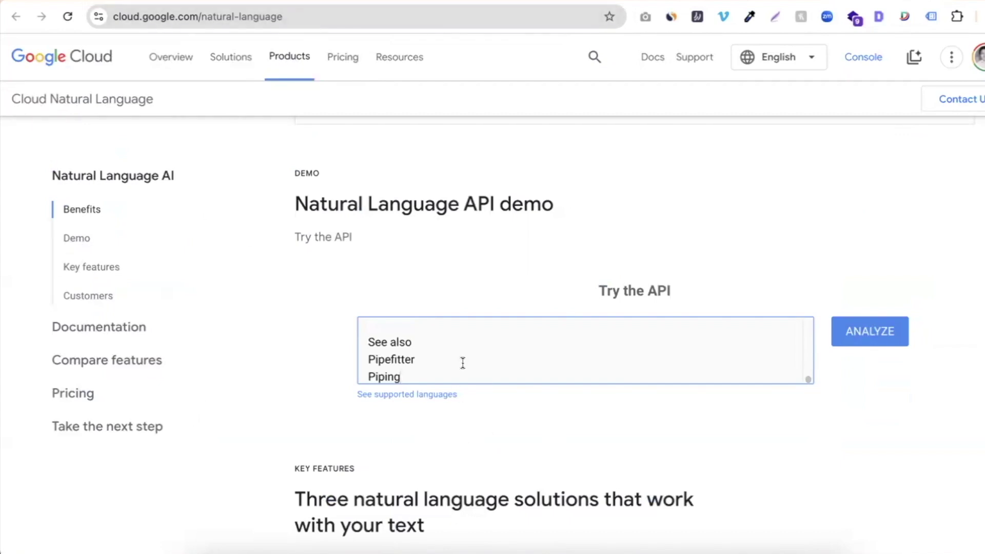
Step: Analyze the combined article text in the Natural Language API demo and examine the extracted entities
{"action": "left_click", "coordinate": [864, 342]}
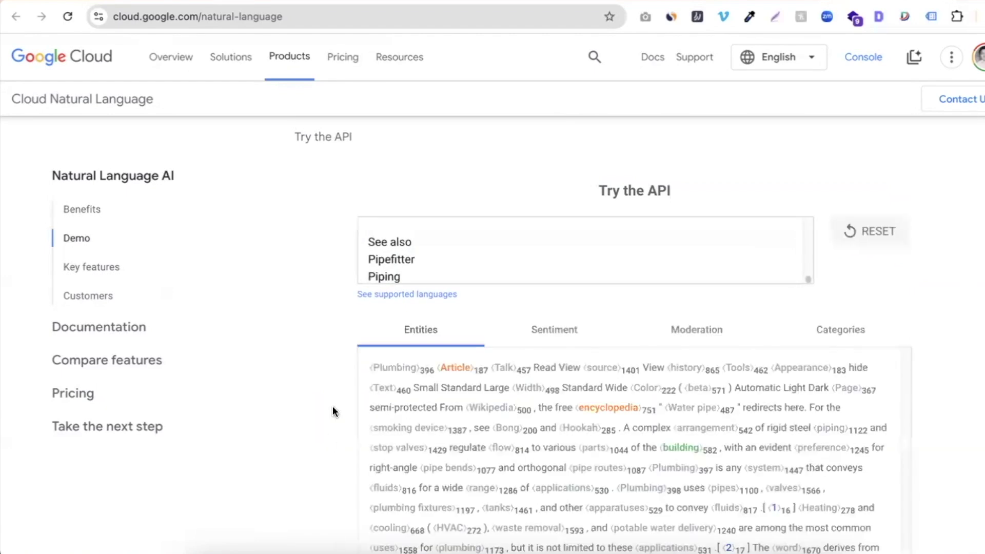
{"action": "scroll", "coordinate": [332, 405], "scroll_direction": "down", "scroll_amount": 3}
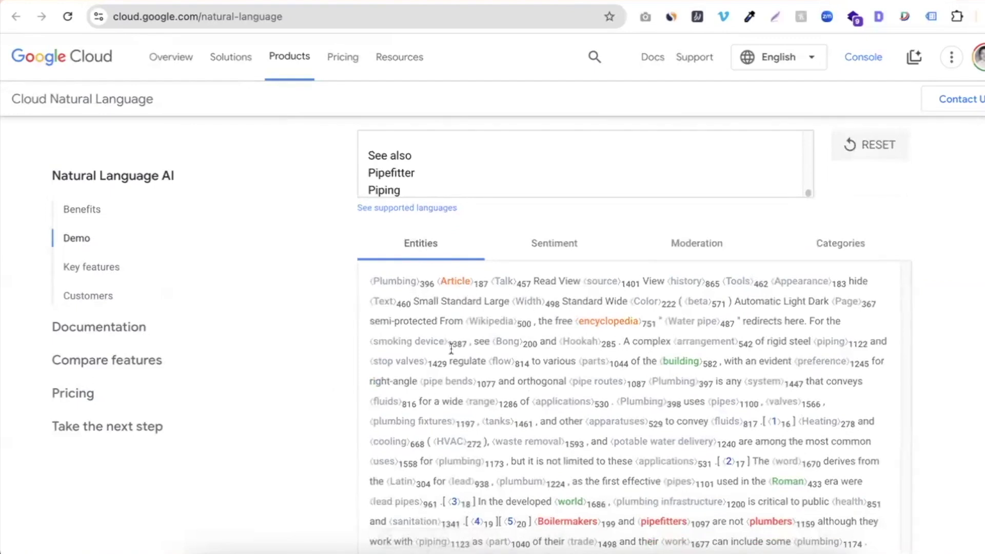
{"action": "scroll", "coordinate": [312, 411], "scroll_direction": "down", "scroll_amount": 8}
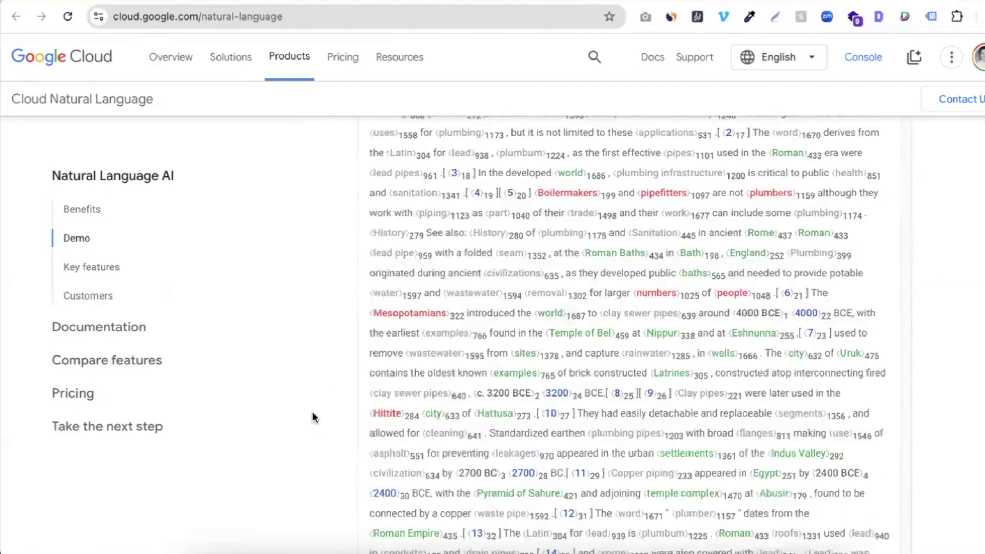
Step: Open the sentiment analysis of the combined article and examine the document-level and sentence-level scores and magnitudes
{"action": "scroll", "coordinate": [313, 416], "scroll_direction": "up", "scroll_amount": 10}
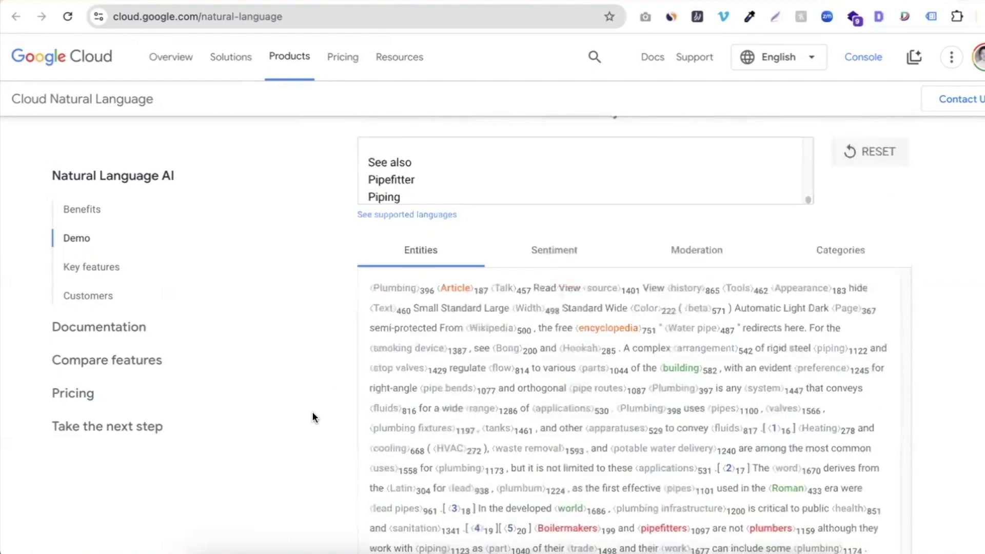
{"action": "left_click", "coordinate": [567, 296]}
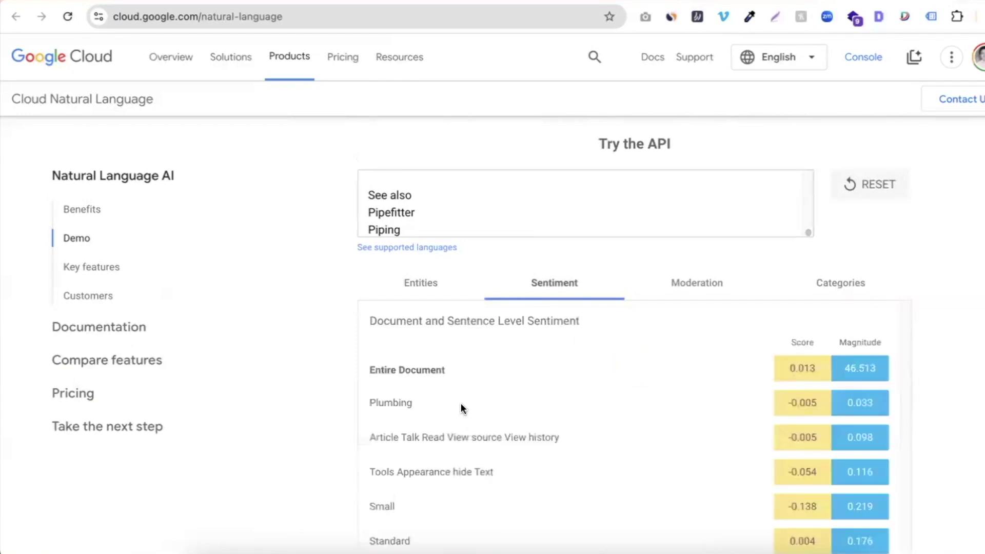
{"action": "scroll", "coordinate": [460, 402], "scroll_direction": "down", "scroll_amount": 2}
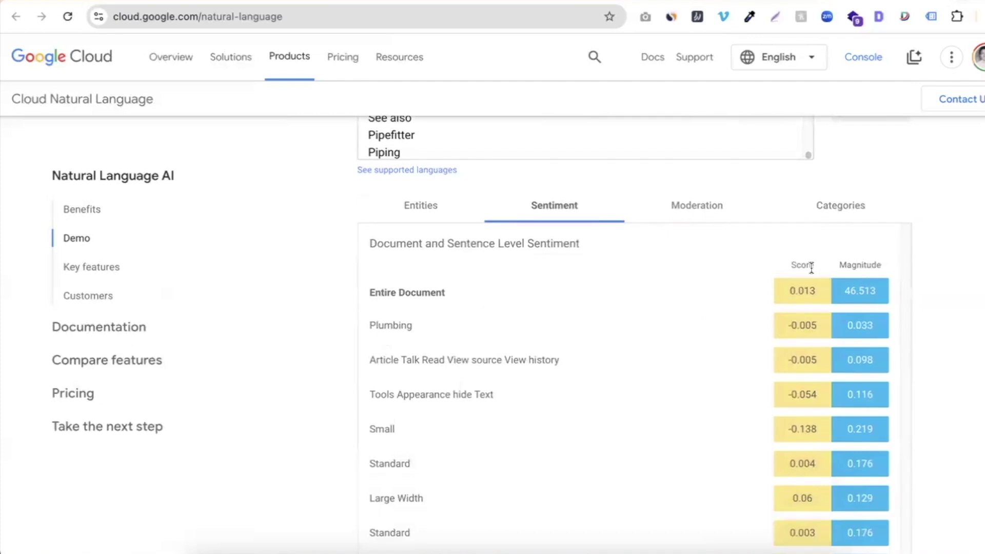
{"action": "scroll", "coordinate": [471, 373], "scroll_direction": "down", "scroll_amount": 10}
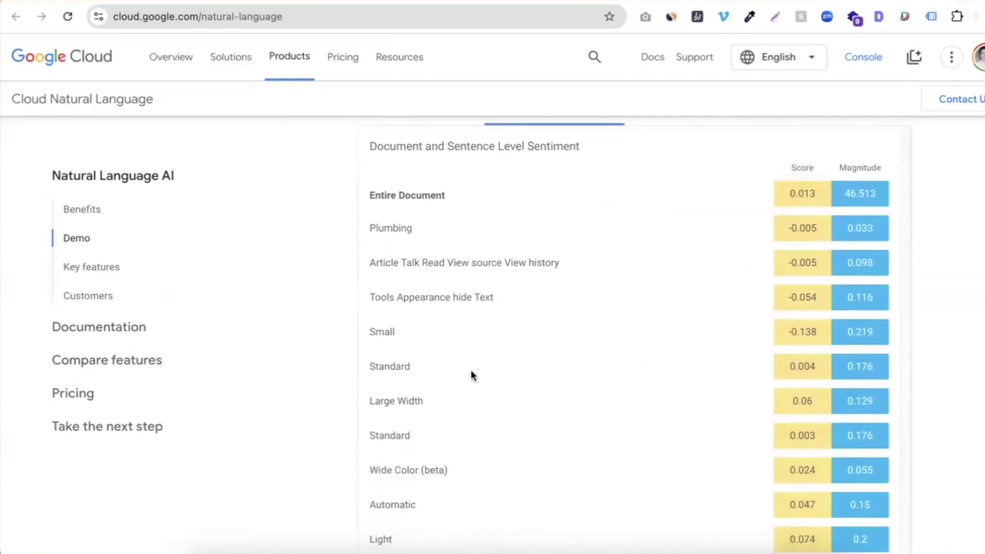
{"action": "scroll", "coordinate": [470, 369], "scroll_direction": "down", "scroll_amount": 13}
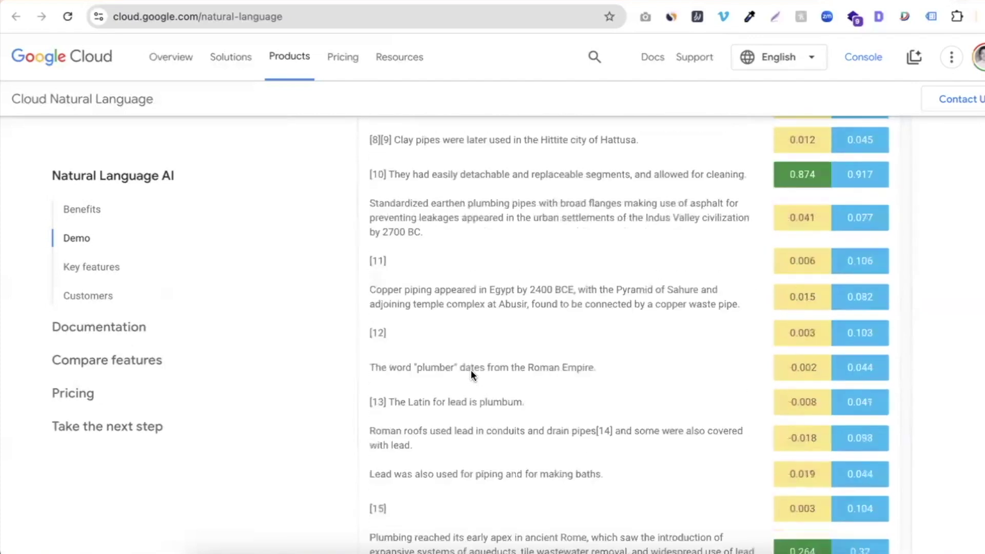
{"action": "left_click_drag", "start_coordinate": [408, 174], "coordinate": [583, 172]}
{"action": "left_click", "coordinate": [660, 165]}
{"action": "scroll", "coordinate": [528, 303], "scroll_direction": "down", "scroll_amount": 5}
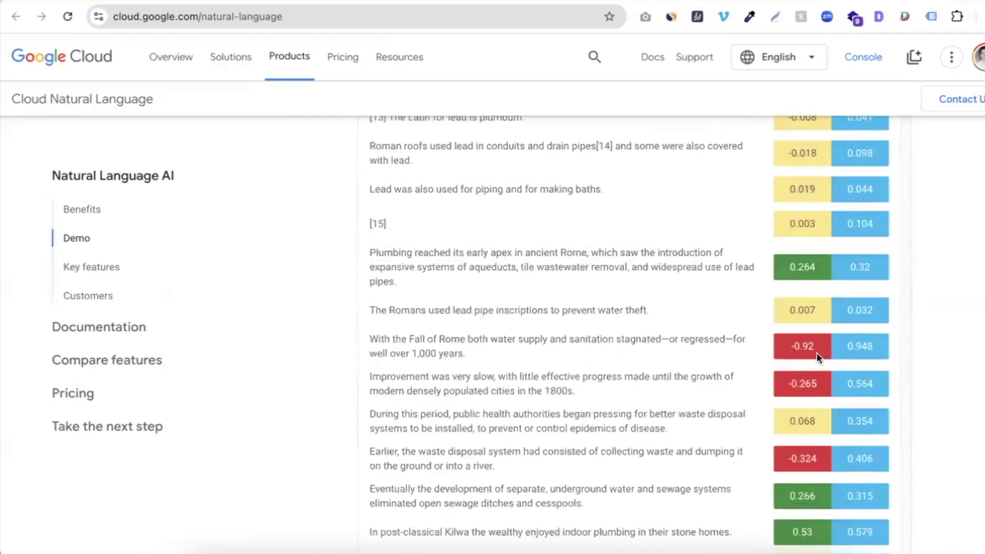
{"action": "scroll", "coordinate": [690, 389], "scroll_direction": "up", "scroll_amount": 15}
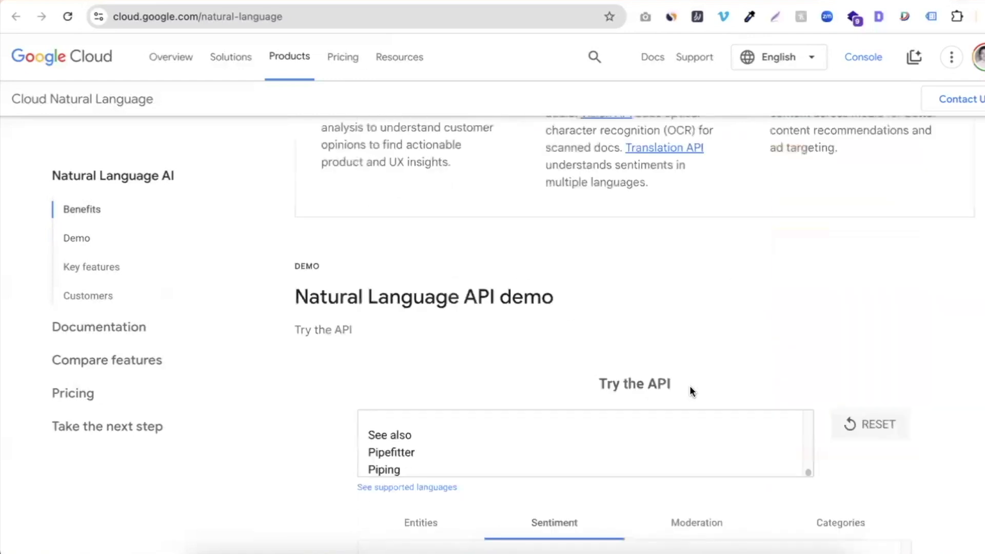
{"action": "scroll", "coordinate": [689, 387], "scroll_direction": "down", "scroll_amount": 8}
{"action": "scroll", "coordinate": [689, 386], "scroll_direction": "down", "scroll_amount": 10}
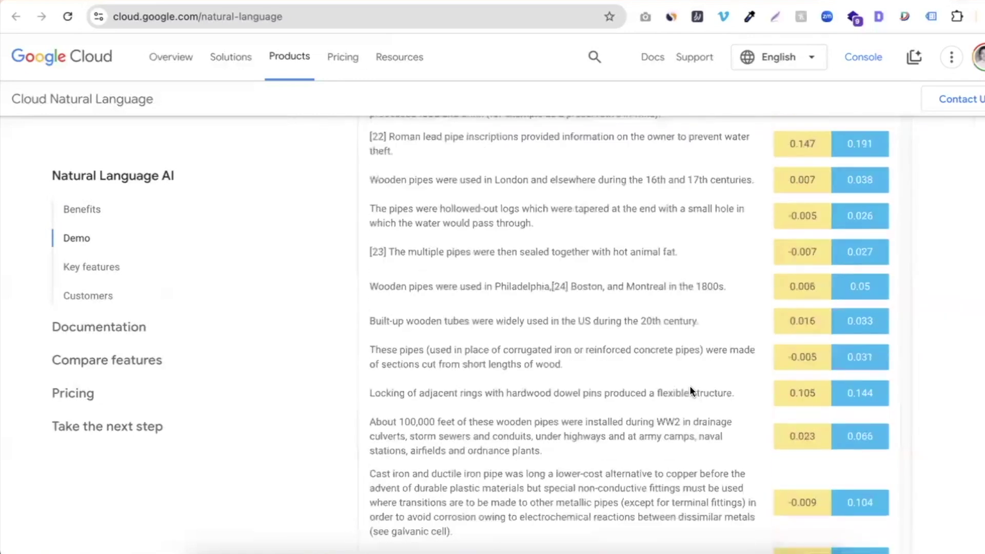
{"action": "scroll", "coordinate": [689, 385], "scroll_direction": "up", "scroll_amount": 5}
{"action": "scroll", "coordinate": [689, 395], "scroll_direction": "up", "scroll_amount": 15}
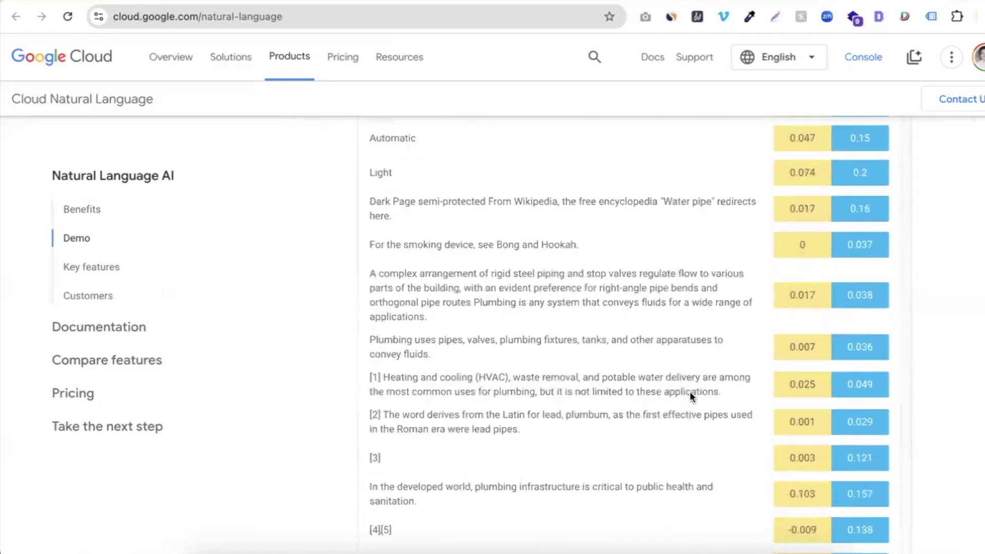
Step: Open the moderation results for the combined article and review the confidence of each category from Toxic through Legal
{"action": "scroll", "coordinate": [593, 336], "scroll_direction": "up", "scroll_amount": 5}
{"action": "scroll", "coordinate": [593, 336], "scroll_direction": "down", "scroll_amount": 10}
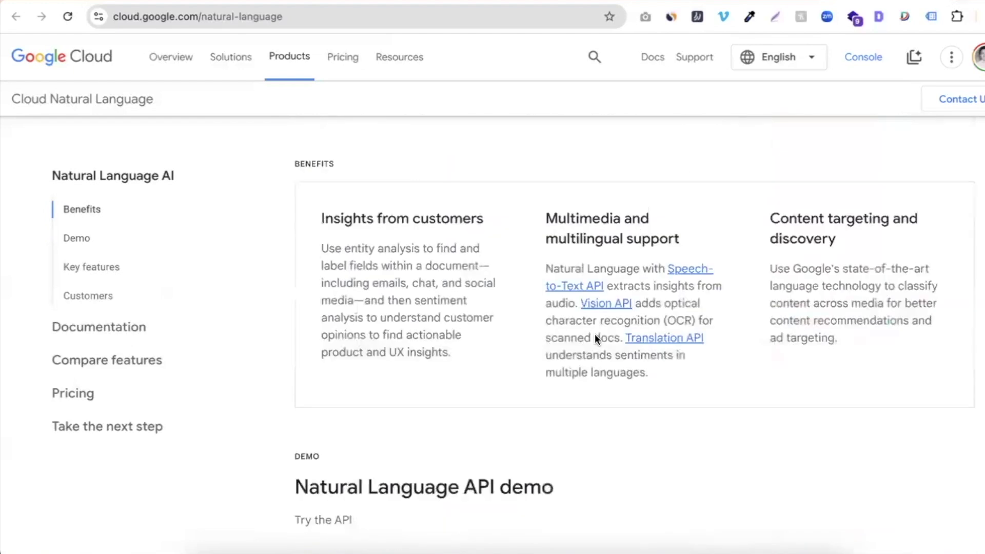
{"action": "left_click", "coordinate": [684, 373]}
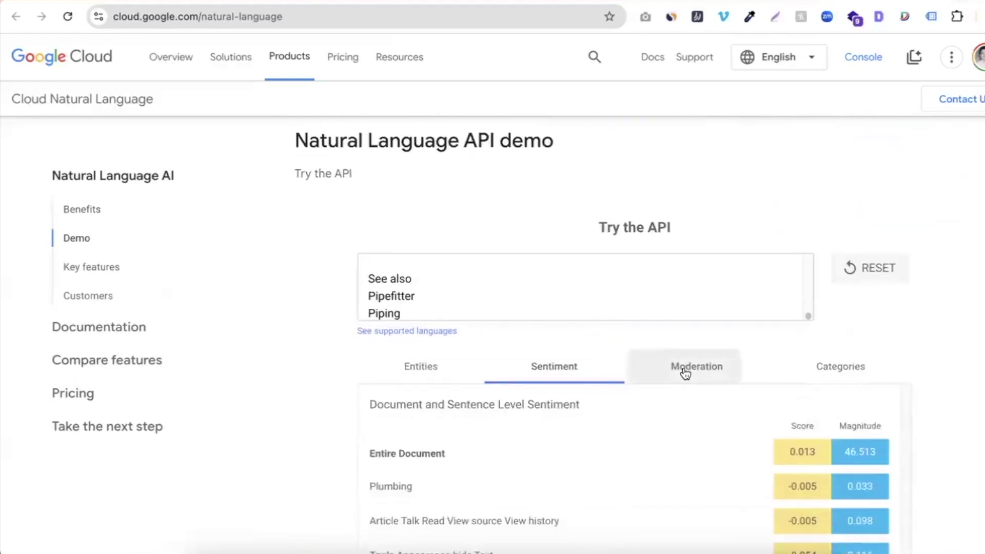
{"action": "scroll", "coordinate": [642, 412], "scroll_direction": "down", "scroll_amount": 3}
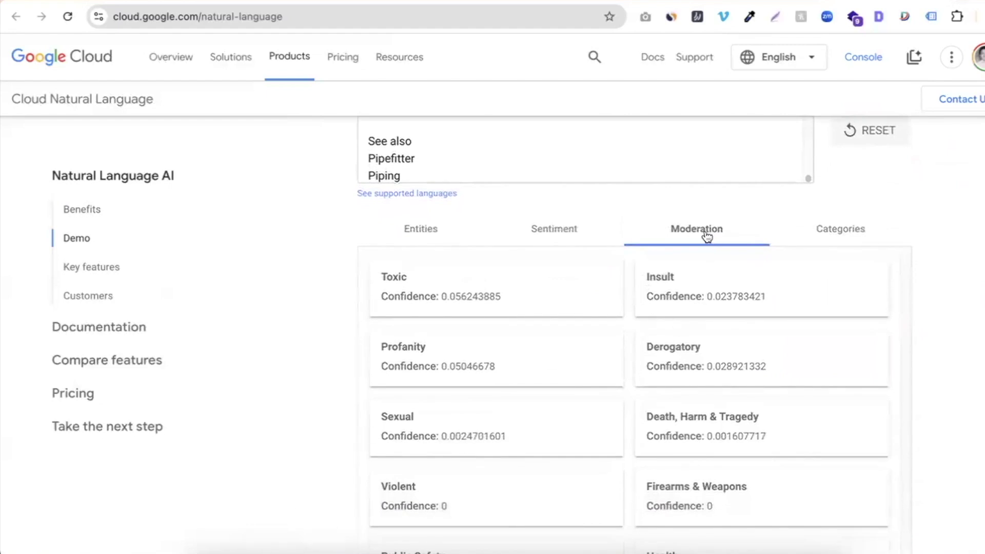
{"action": "scroll", "coordinate": [705, 236], "scroll_direction": "down", "scroll_amount": 1}
{"action": "scroll", "coordinate": [444, 400], "scroll_direction": "down", "scroll_amount": 6}
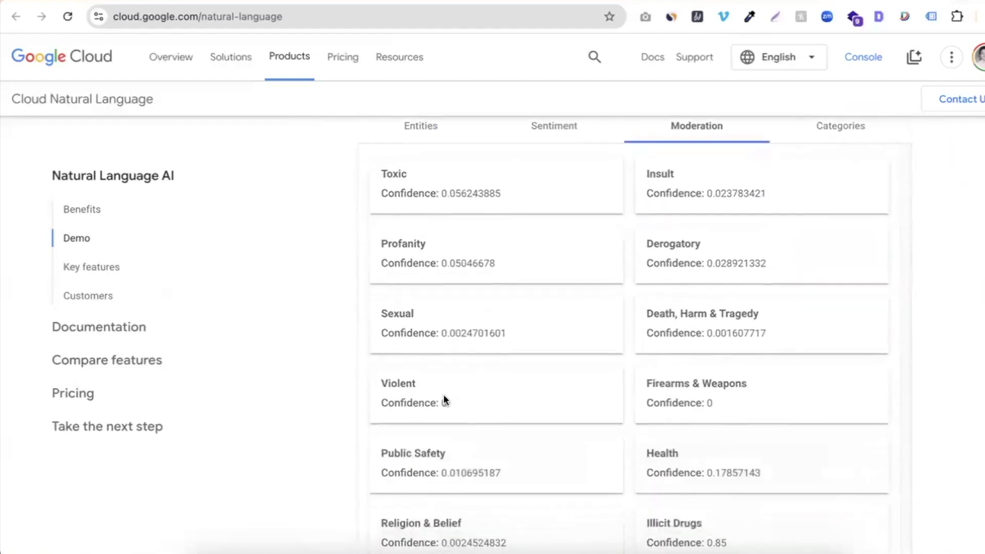
{"action": "scroll", "coordinate": [444, 400], "scroll_direction": "down", "scroll_amount": 1}
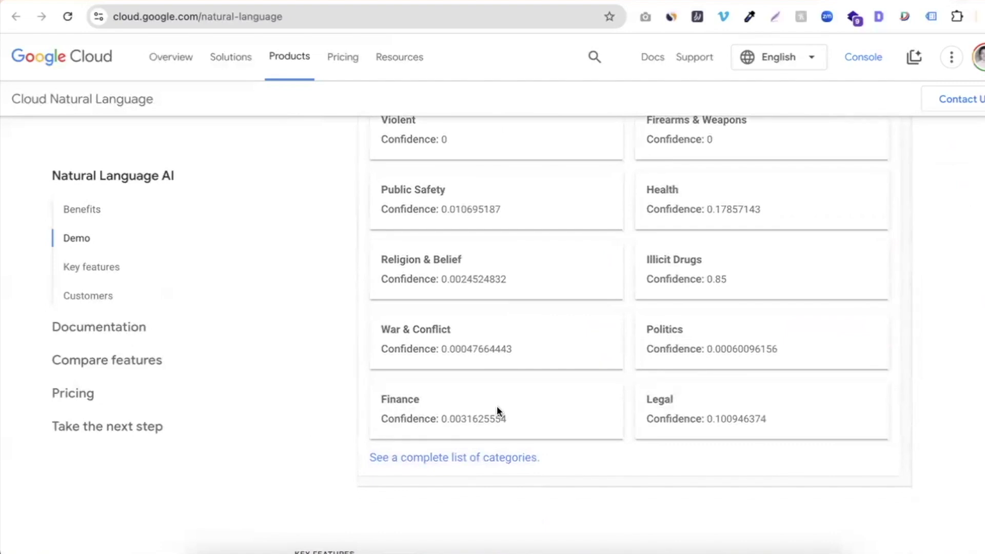
Step: Open the content categories for the combined article and inspect the Building Materials & Supplies and Plumbing classifications
{"action": "scroll", "coordinate": [475, 405], "scroll_direction": "up", "scroll_amount": 10}
{"action": "left_click", "coordinate": [839, 410]}
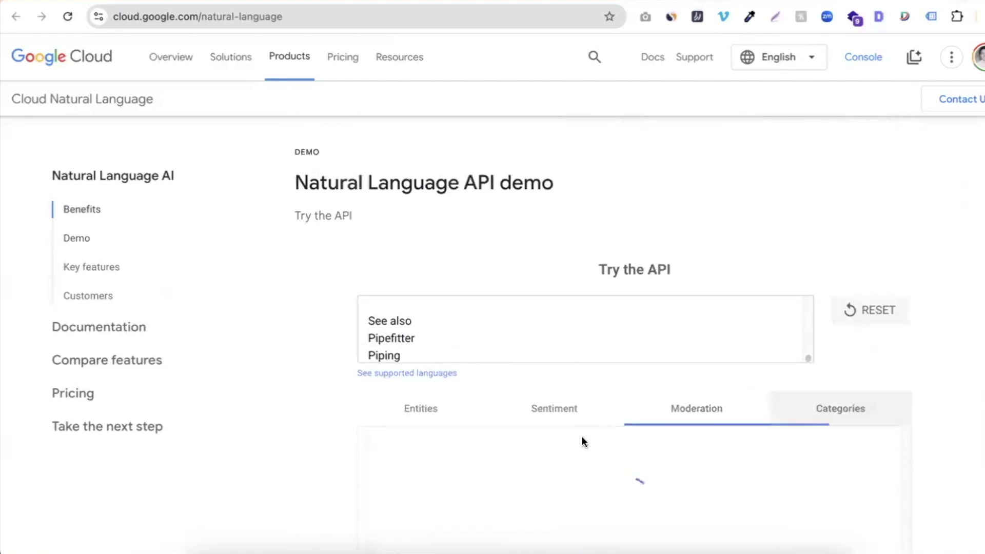
{"action": "scroll", "coordinate": [583, 419], "scroll_direction": "down", "scroll_amount": 5}
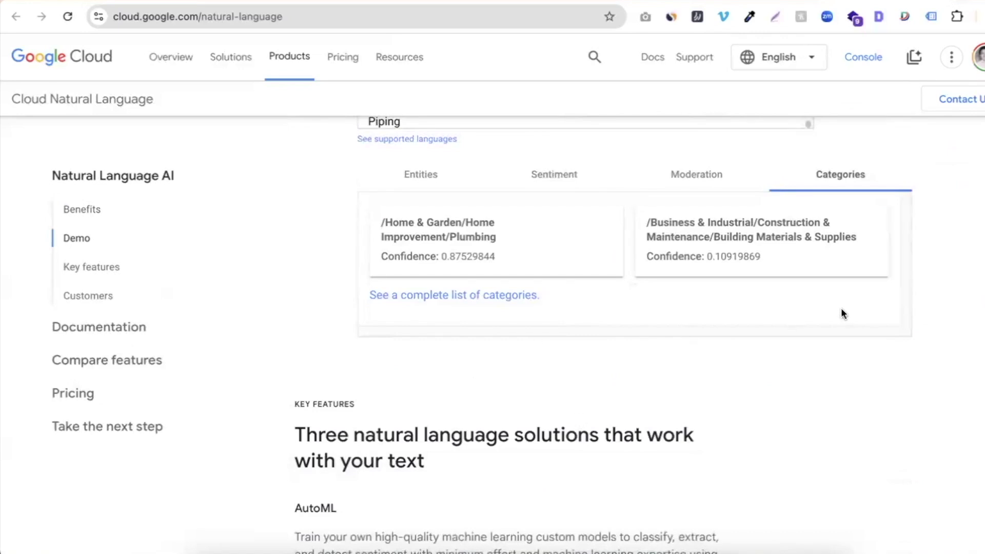
{"action": "left_click_drag", "start_coordinate": [727, 237], "coordinate": [857, 236]}
{"action": "left_click", "coordinate": [857, 238]}
{"action": "double_click", "coordinate": [472, 237]}
{"action": "left_click", "coordinate": [485, 240]}
Step: Revisit the sentiment results, return to the extracted entities and highlight the opening passage from "Plumbing" through "plumbing fixtures"
{"action": "scroll", "coordinate": [627, 395], "scroll_direction": "up", "scroll_amount": 3}
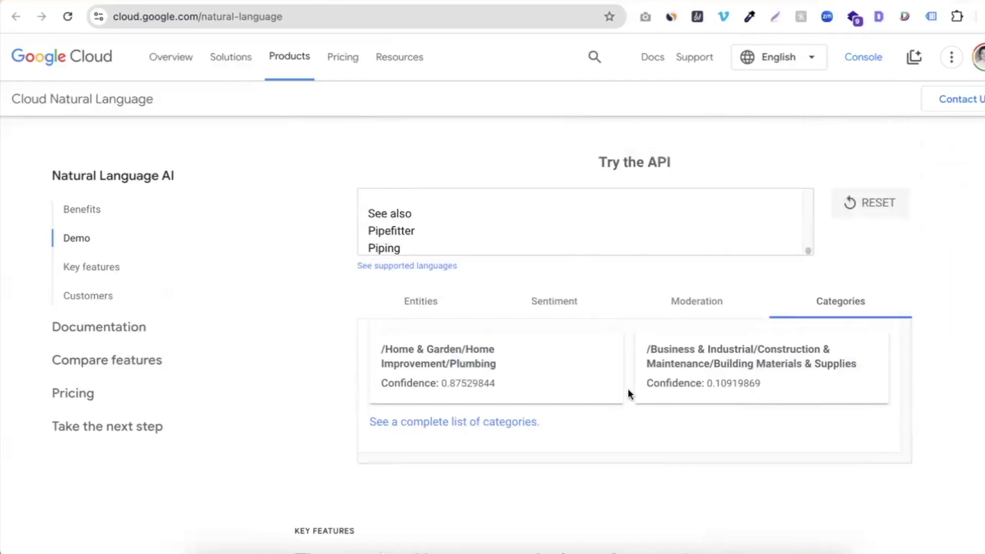
{"action": "left_click", "coordinate": [548, 313]}
{"action": "scroll", "coordinate": [493, 380], "scroll_direction": "down", "scroll_amount": 2}
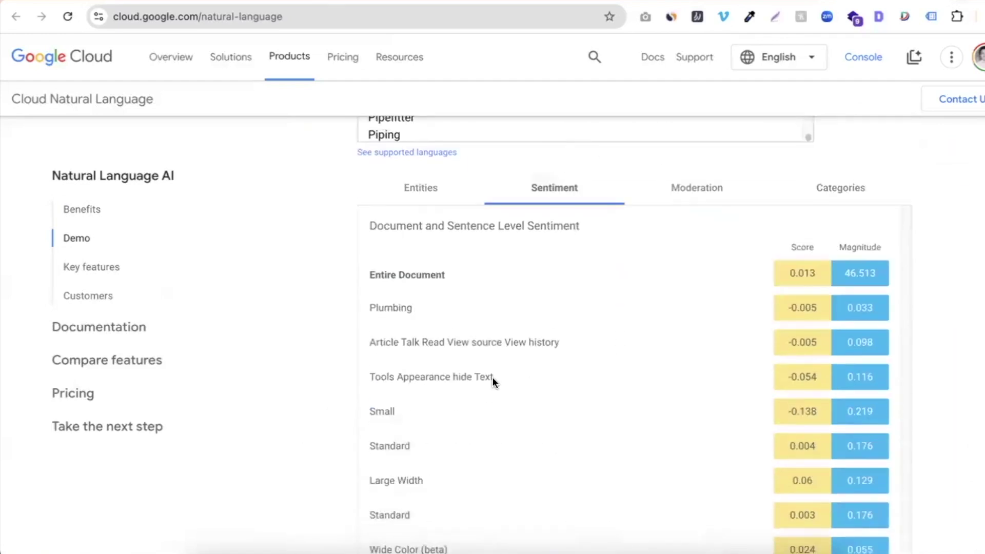
{"action": "left_click", "coordinate": [428, 193]}
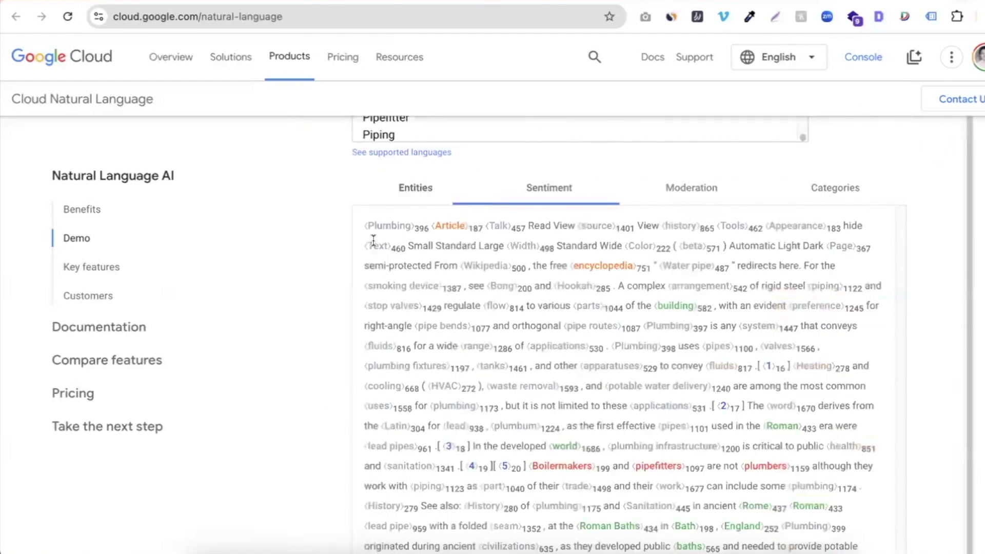
{"action": "left_click_drag", "start_coordinate": [371, 223], "coordinate": [456, 365]}
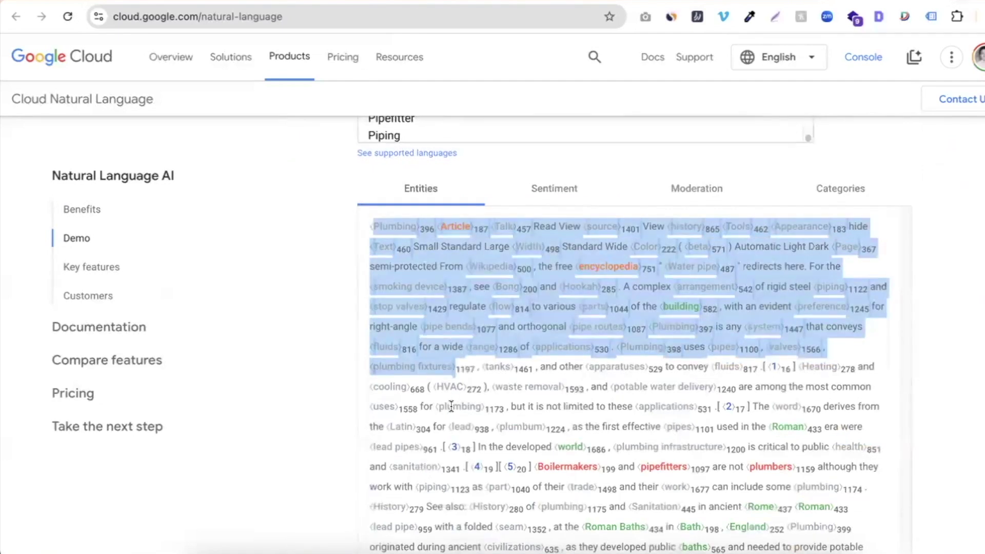
{"action": "scroll", "coordinate": [451, 405], "scroll_direction": "up", "scroll_amount": 4}
{"action": "key", "text": "ctrl+Tab"}
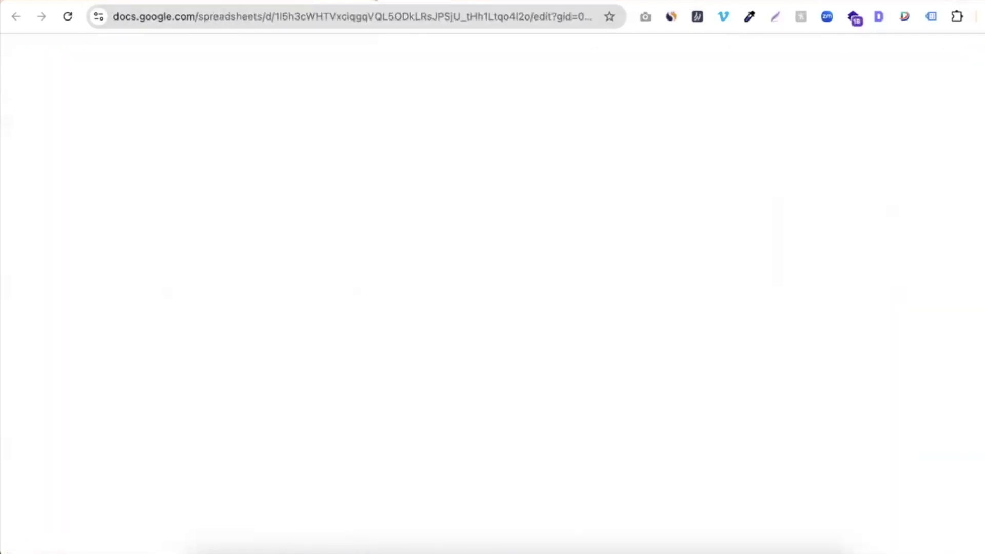
{"action": "key", "text": "ctrl+shift+Tab"}
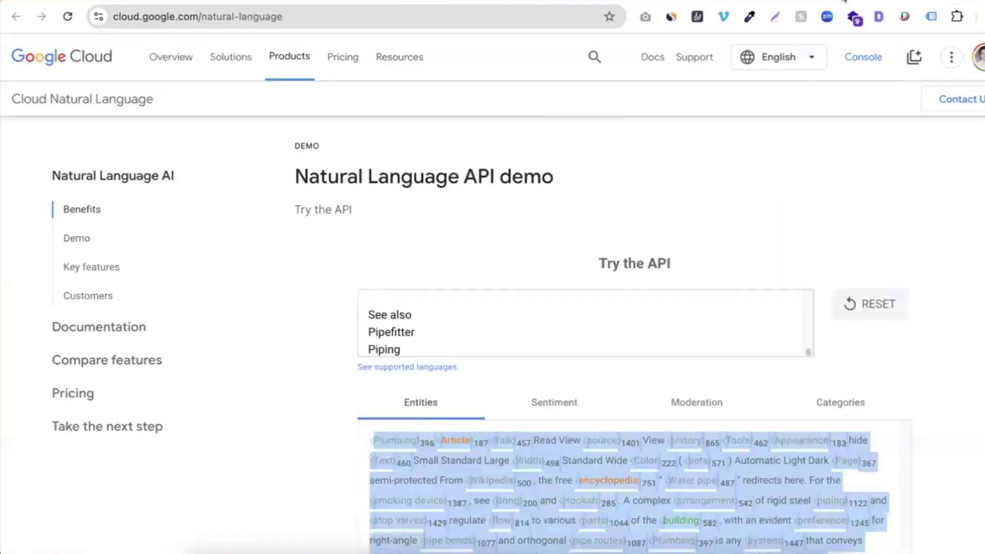
{"action": "scroll", "coordinate": [310, 379], "scroll_direction": "down", "scroll_amount": 3}
{"action": "scroll", "coordinate": [310, 385], "scroll_direction": "down", "scroll_amount": 1}
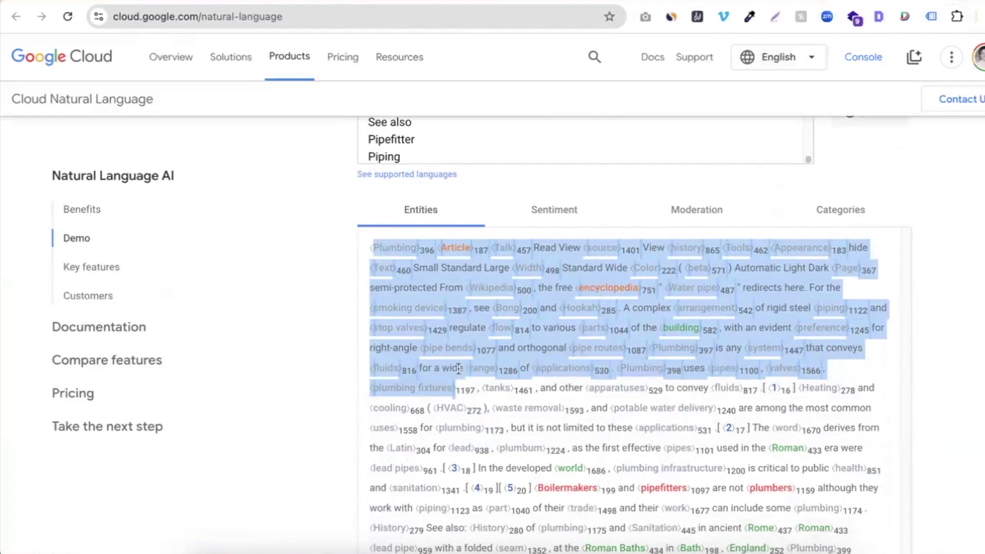
{"action": "scroll", "coordinate": [327, 454], "scroll_direction": "up", "scroll_amount": 4}
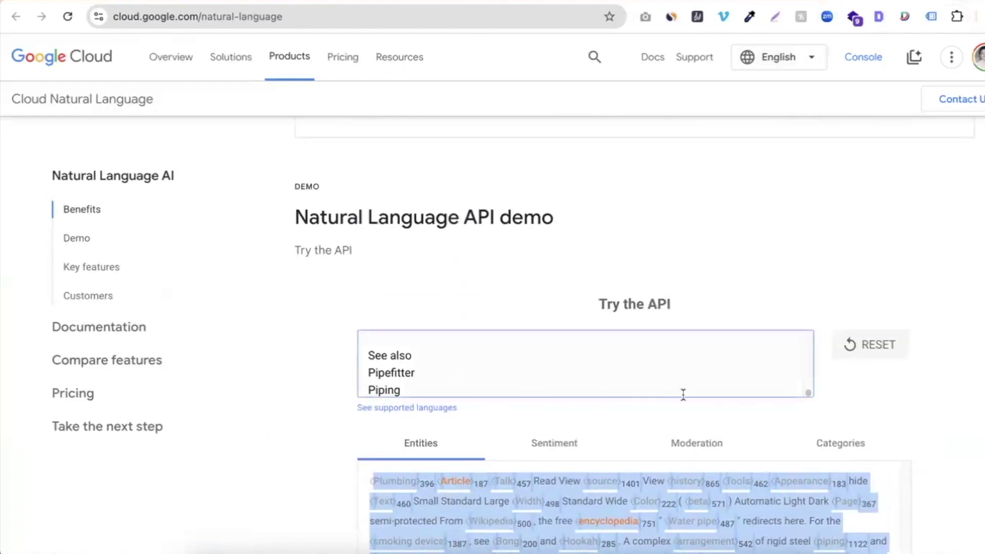
Step: Recheck the sentiment scores, then highlight the Home & Garden plumbing path and "Building Materials & Supplies" among the content categories
{"action": "scroll", "coordinate": [354, 454], "scroll_direction": "down", "scroll_amount": 4}
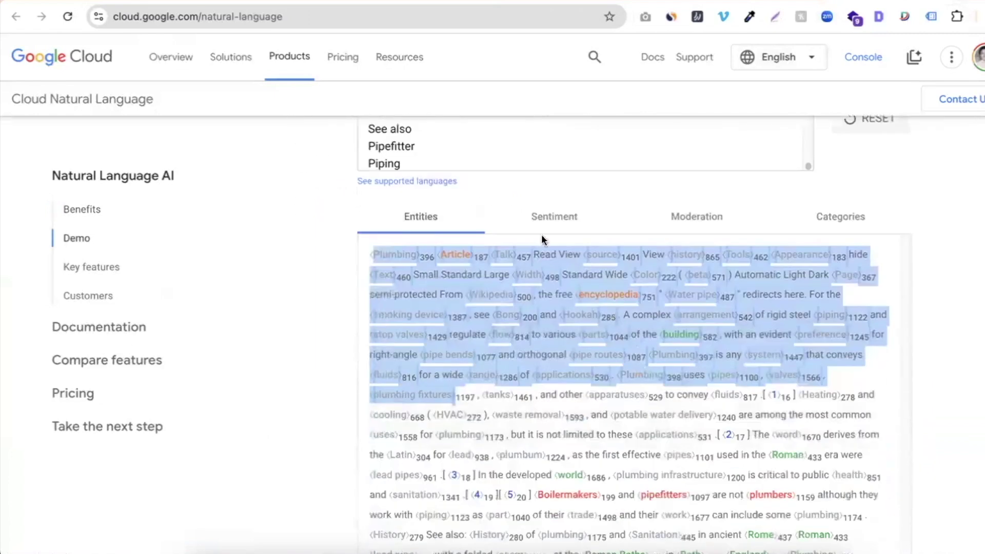
{"action": "left_click", "coordinate": [553, 216]}
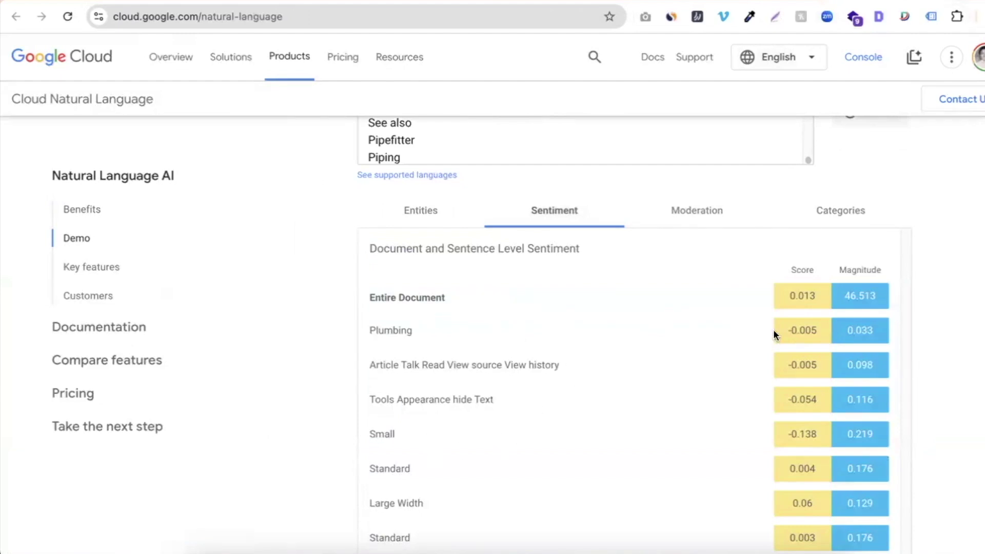
{"action": "left_click", "coordinate": [834, 218]}
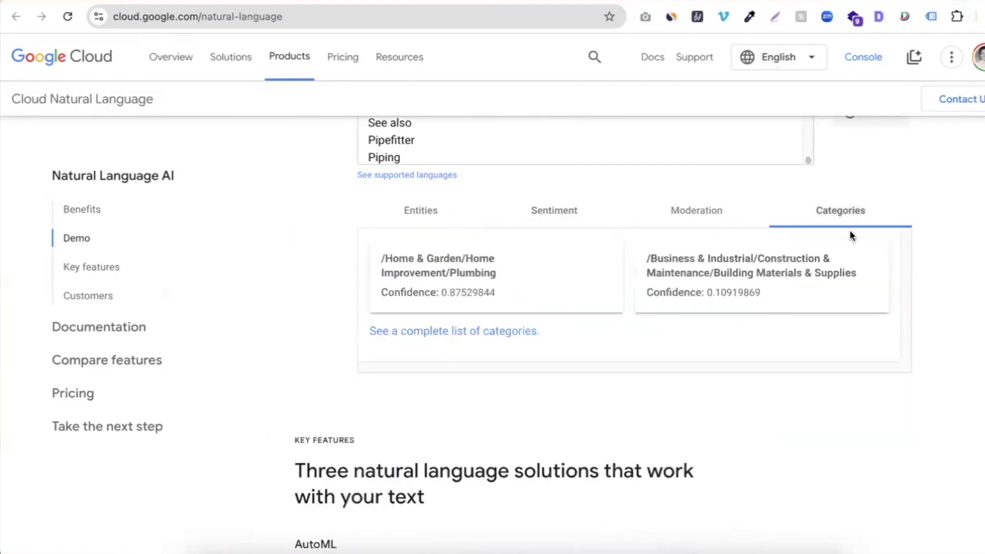
{"action": "double_click", "coordinate": [476, 272]}
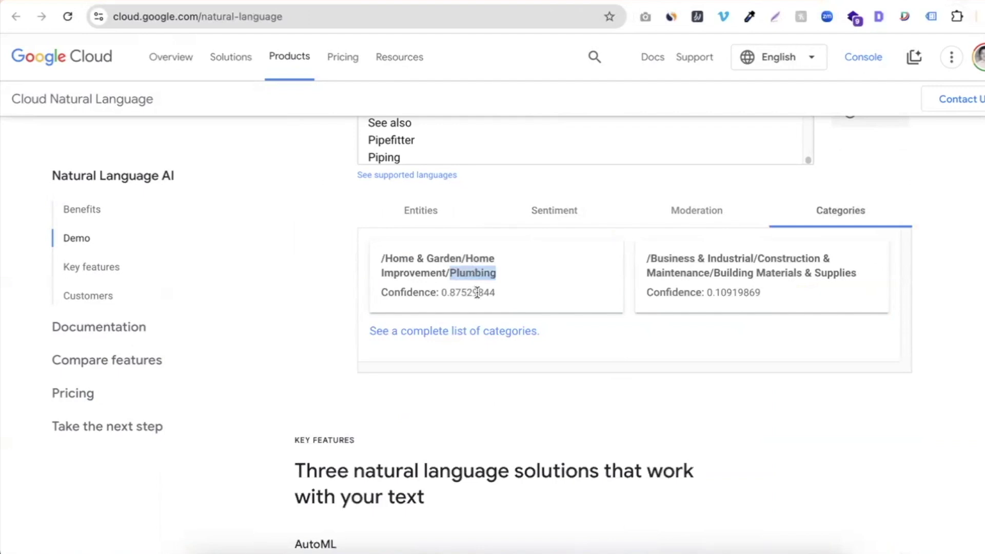
{"action": "left_click_drag", "start_coordinate": [385, 258], "coordinate": [552, 277]}
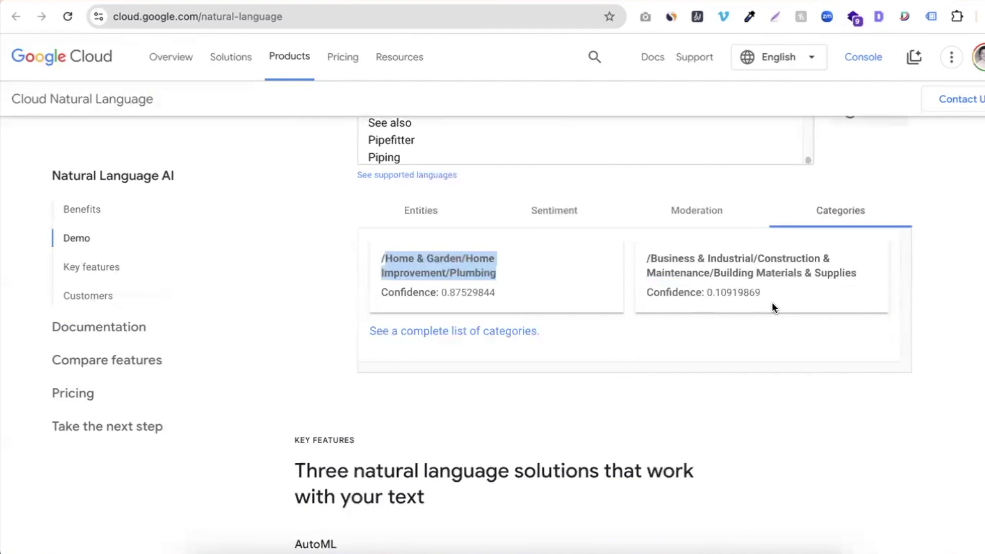
{"action": "left_click_drag", "start_coordinate": [714, 276], "coordinate": [854, 284]}
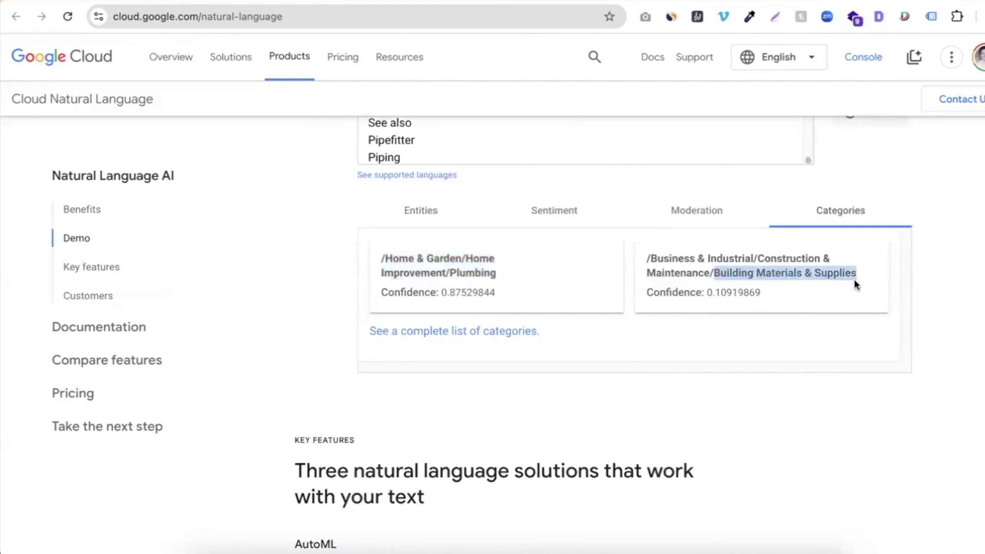
Step: Return to the entity results, highlight the opening text through "stop valves" and review the annotated article down to the numbered entity list
{"action": "left_click", "coordinate": [429, 213]}
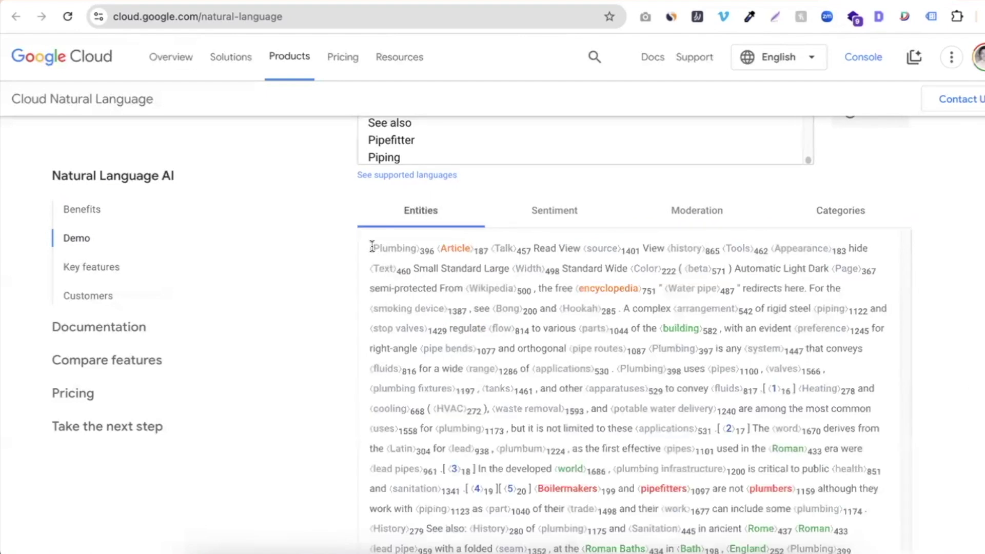
{"action": "left_click_drag", "start_coordinate": [426, 315], "coordinate": [439, 336]}
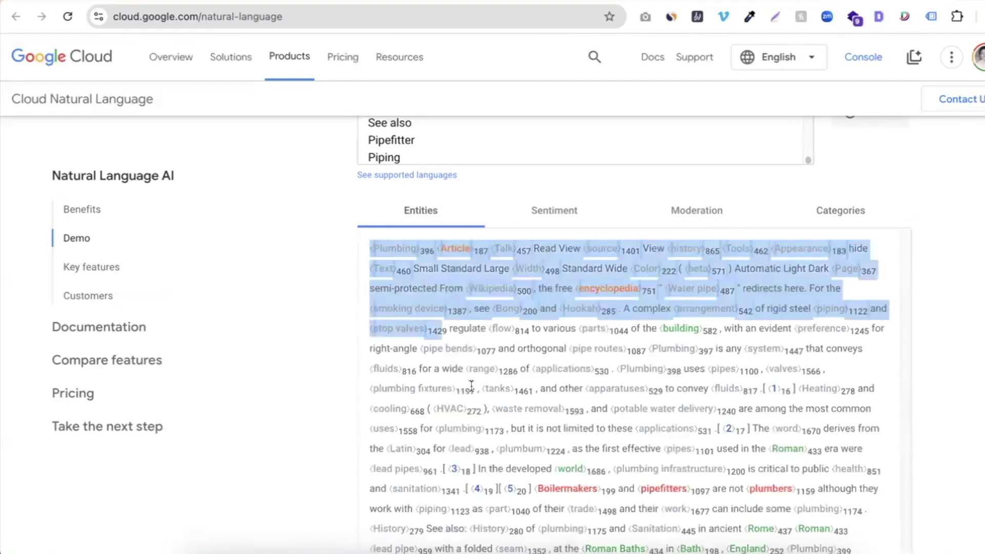
{"action": "scroll", "coordinate": [471, 385], "scroll_direction": "down", "scroll_amount": 20}
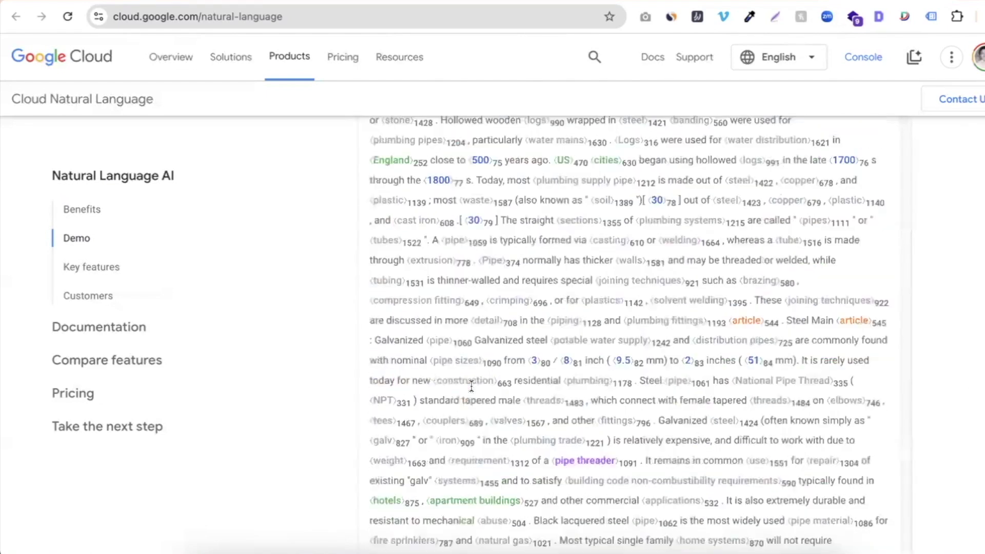
{"action": "scroll", "coordinate": [471, 386], "scroll_direction": "down", "scroll_amount": 10}
{"action": "scroll", "coordinate": [472, 385], "scroll_direction": "down", "scroll_amount": 20}
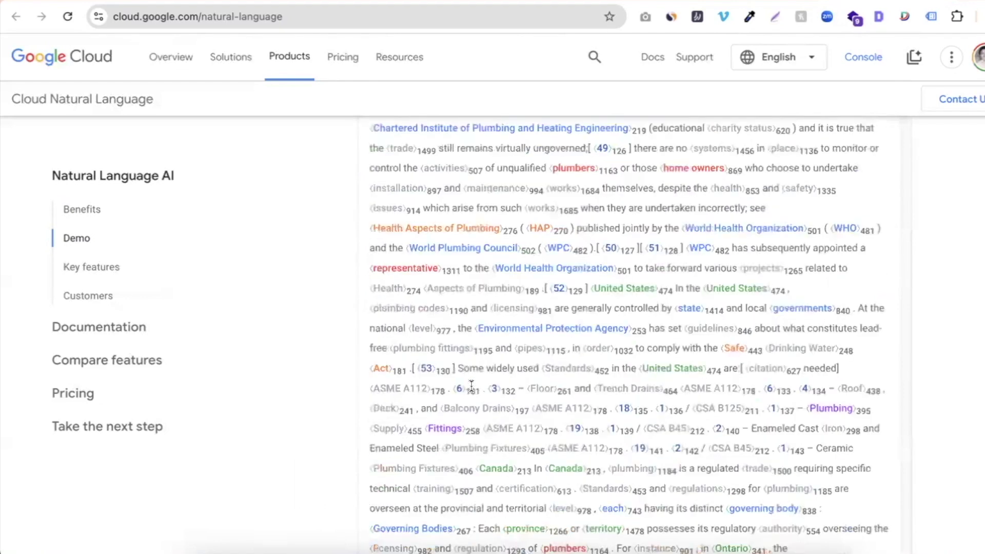
{"action": "scroll", "coordinate": [472, 386], "scroll_direction": "down", "scroll_amount": 10}
{"action": "scroll", "coordinate": [470, 386], "scroll_direction": "up", "scroll_amount": 6}
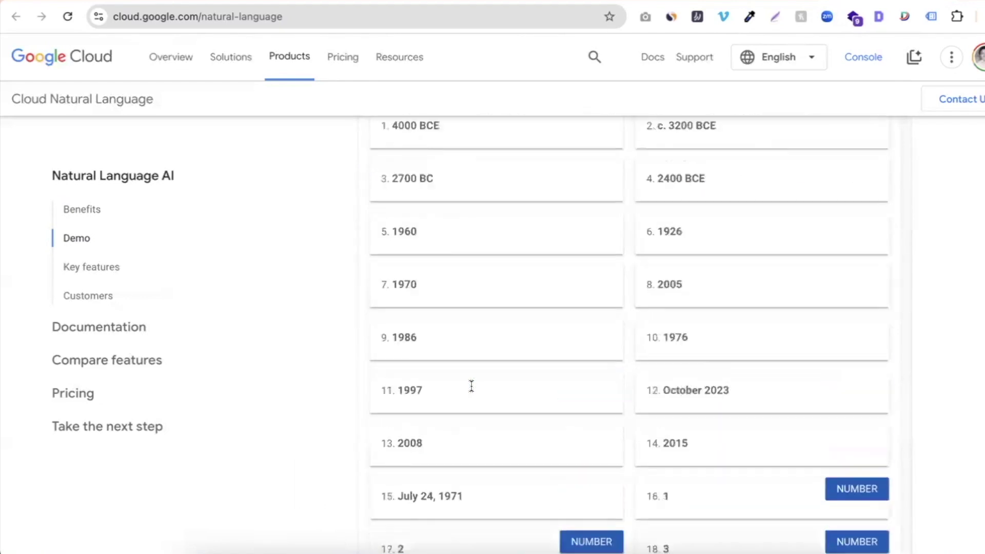
Step: Copy the whole annotated entity output through "Pipefitter Piping" and switch to cell A2 of the Extract Entities sheet in Google Sheets
{"action": "triple_click", "coordinate": [629, 174]}
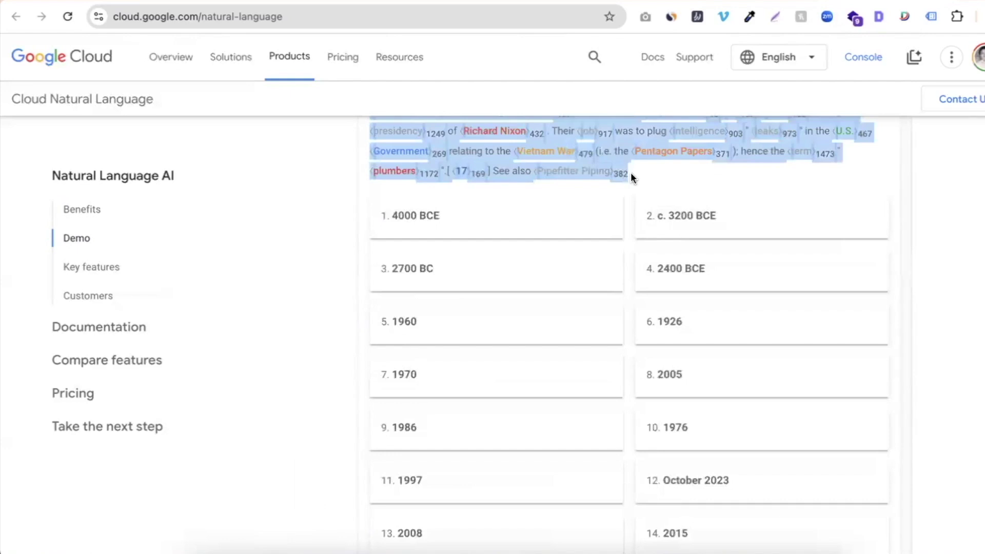
{"action": "key", "text": "ctrl+Tab"}
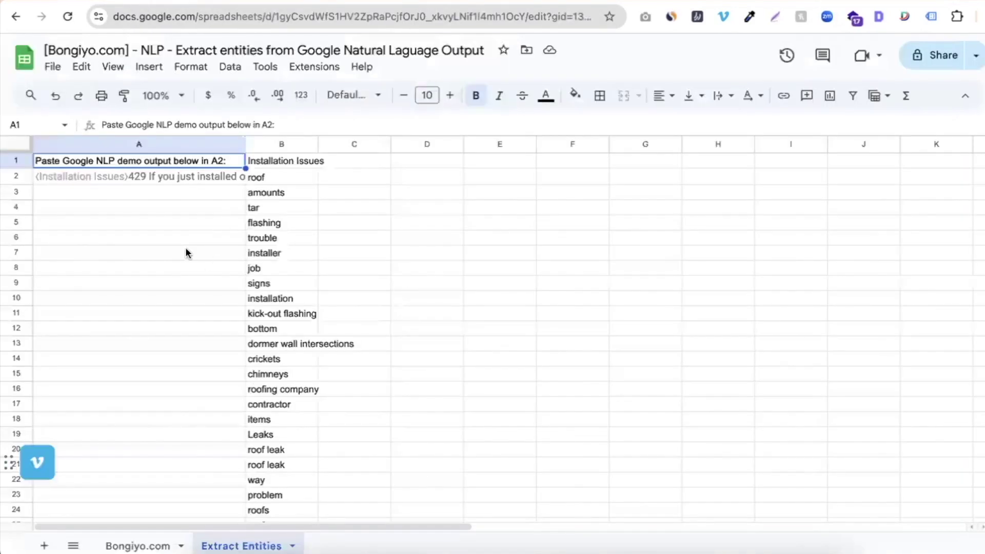
{"action": "key", "text": "Down"}
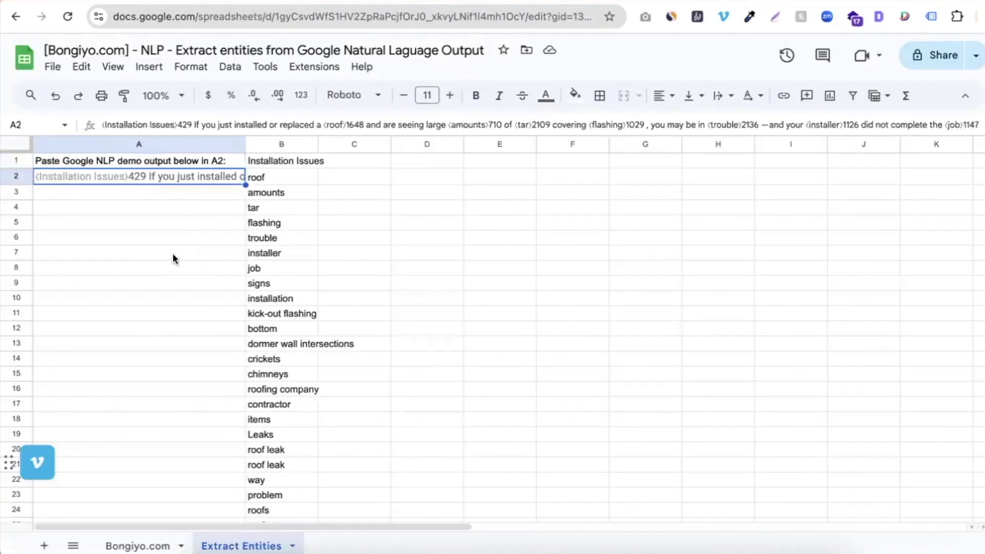
Step: Try to paste the copied entity output into A2 as values only, and undo that paste
{"action": "right_click", "coordinate": [176, 176]}
{"action": "mouse_move", "coordinate": [394, 188]}
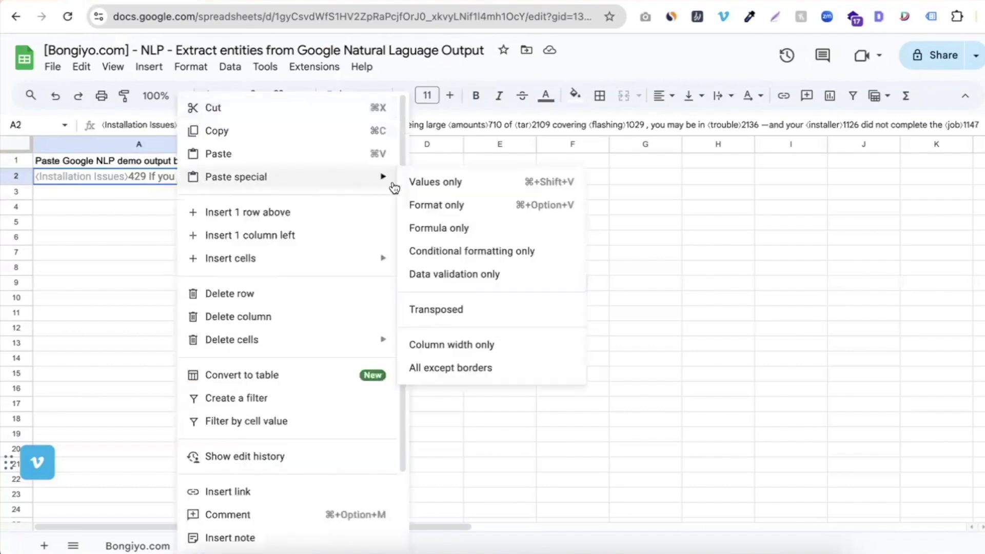
{"action": "key", "text": "super+shift+v"}
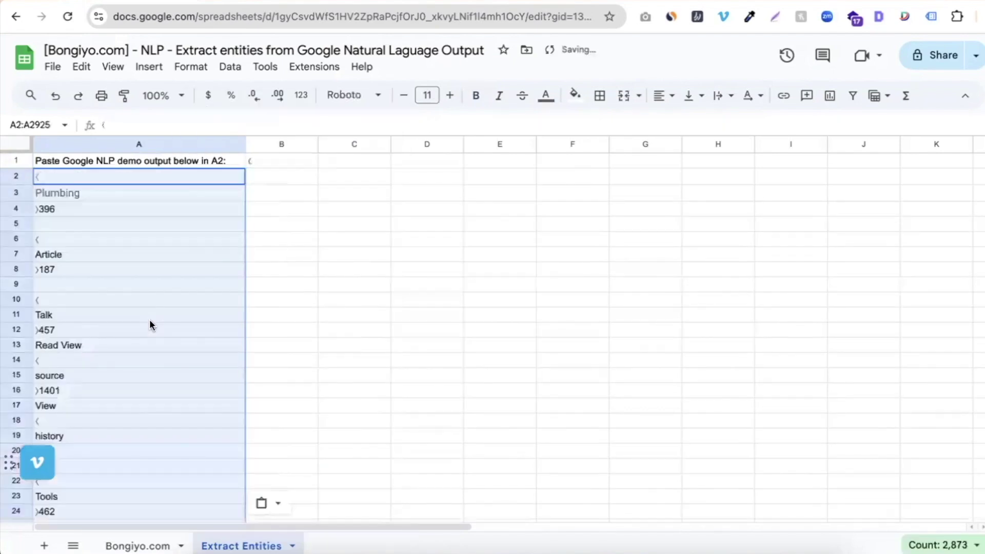
{"action": "left_click", "coordinate": [101, 248]}
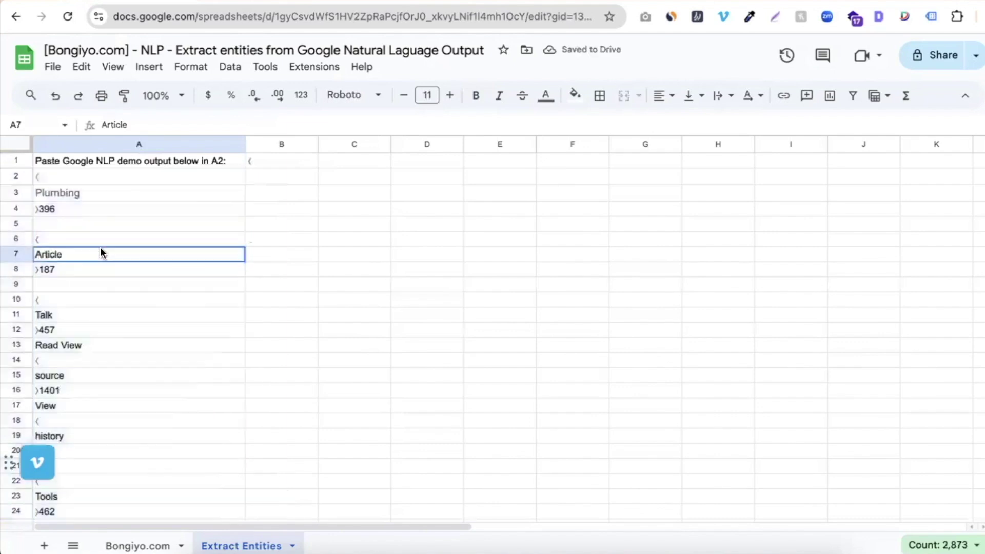
{"action": "key", "text": "super+z"}
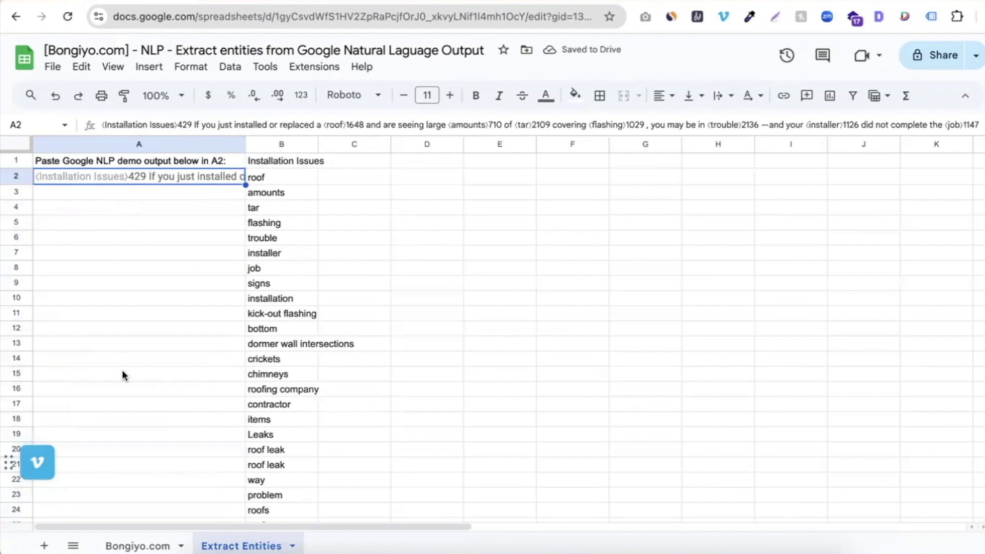
Step: Paste the annotated output with its formatting into A2 and copy the complete extracted entity list in column B
{"action": "key", "text": "super+v"}
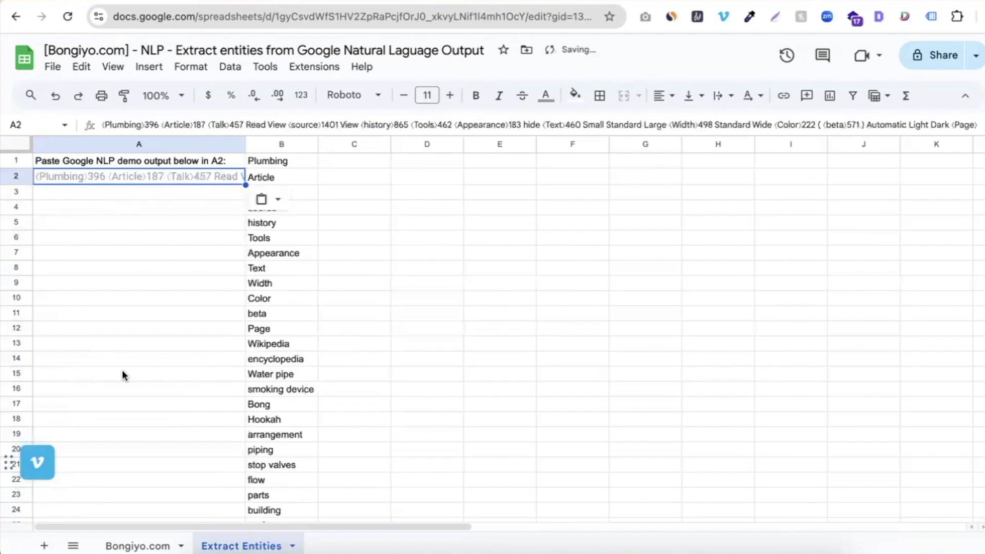
{"action": "left_click", "coordinate": [293, 163]}
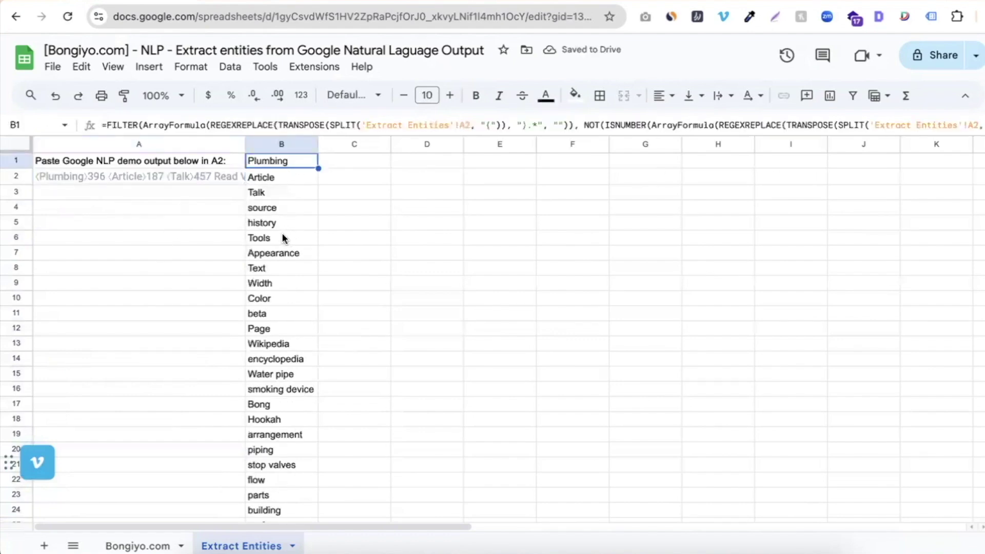
{"action": "key", "text": "super+shift+Down"}
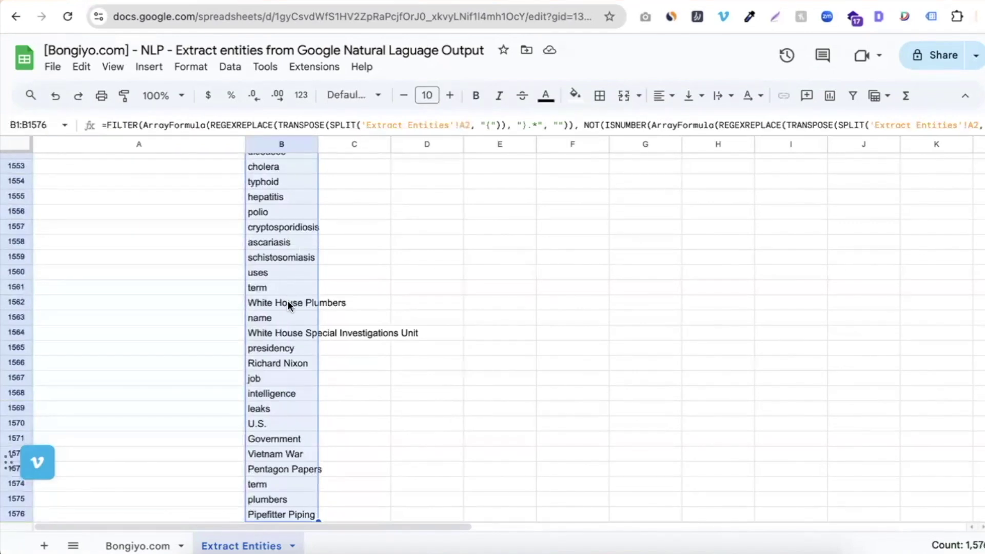
{"action": "key", "text": "super+c"}
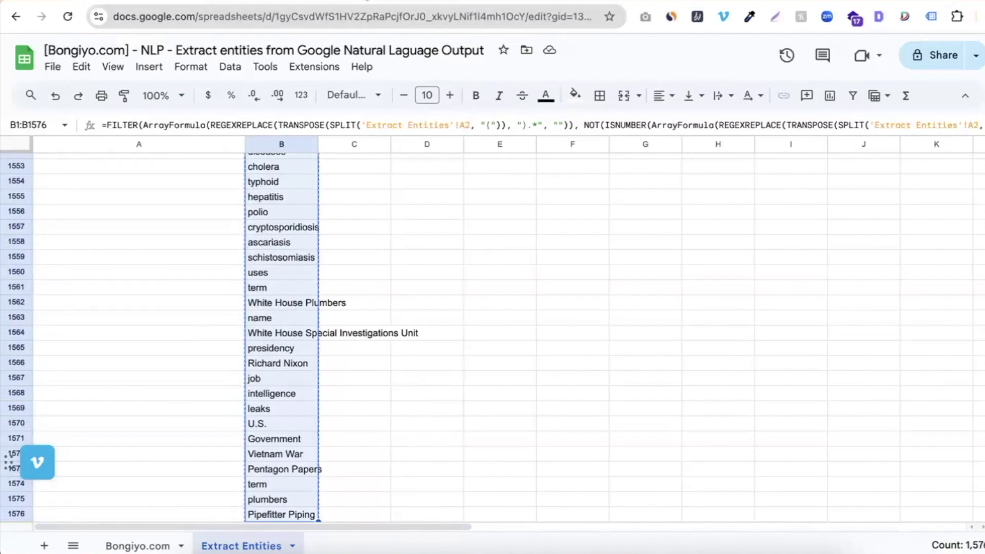
Step: Switch to the Entities spreadsheet and clear the contents of column B
{"action": "key", "text": "ctrl+Tab"}
{"action": "scroll", "coordinate": [78, 308], "scroll_direction": "down", "scroll_amount": 3}
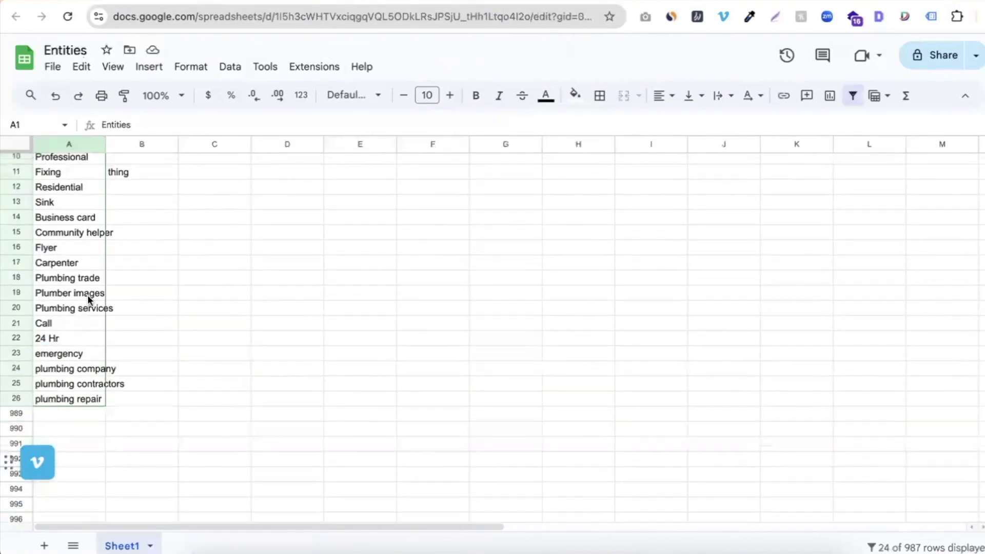
{"action": "scroll", "coordinate": [87, 295], "scroll_direction": "up", "scroll_amount": 3}
{"action": "left_click", "coordinate": [140, 144]}
{"action": "key", "text": "Delete"}
Step: Paste the copied entities as values only into A989, directly below "plumbing repair"
{"action": "scroll", "coordinate": [123, 251], "scroll_direction": "down", "scroll_amount": 5}
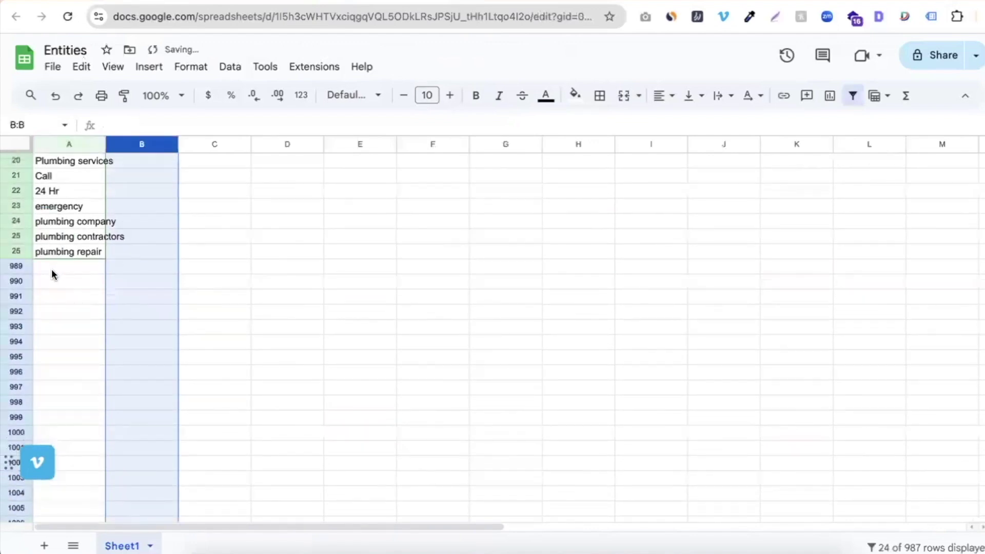
{"action": "right_click", "coordinate": [54, 266]}
{"action": "mouse_move", "coordinate": [231, 182]}
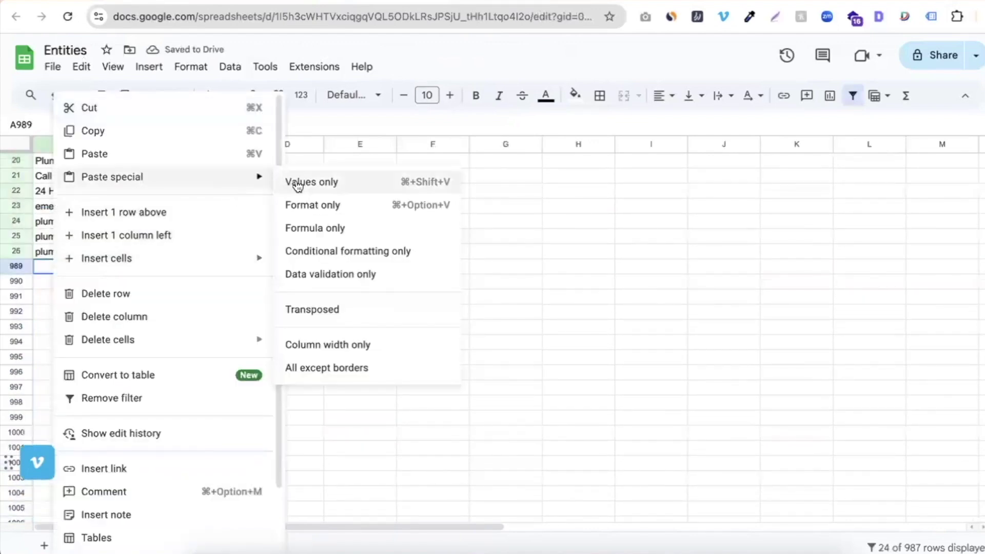
{"action": "left_click", "coordinate": [277, 209]}
{"action": "left_click", "coordinate": [69, 287]}
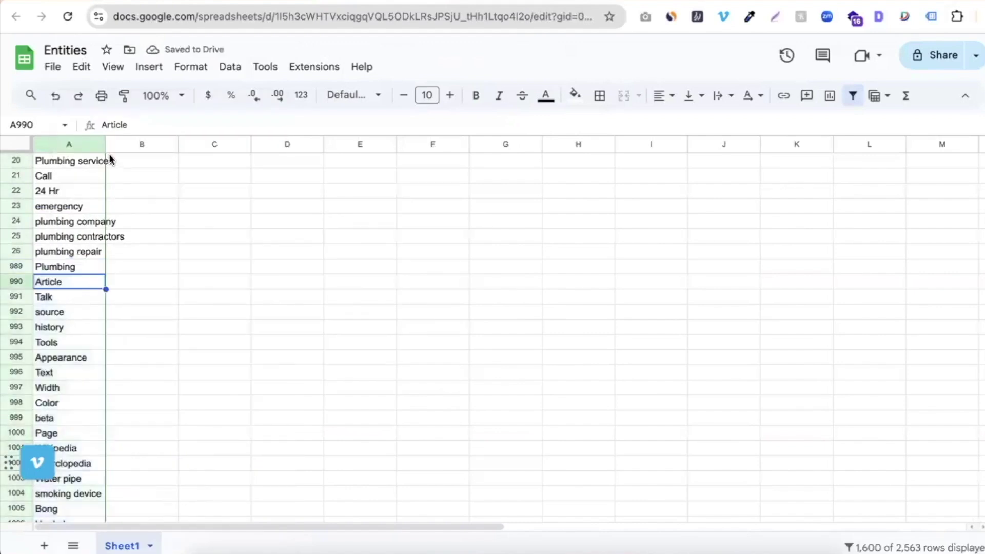
Step: Widen column A to about twice its width and set the sheet zoom to 125%
{"action": "left_click_drag", "start_coordinate": [106, 144], "coordinate": [204, 144]}
{"action": "left_click", "coordinate": [155, 96]}
{"action": "left_click", "coordinate": [159, 214]}
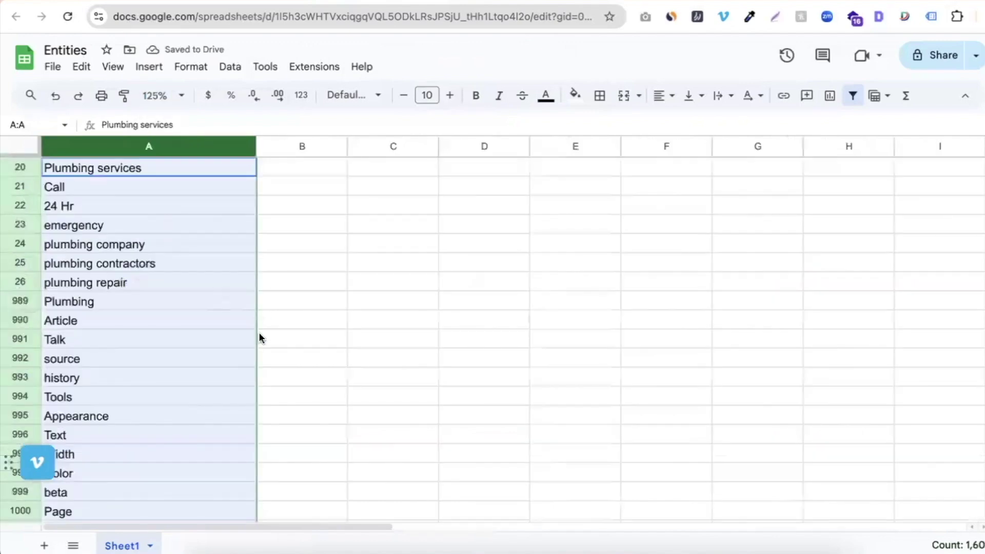
{"action": "left_click", "coordinate": [162, 356]}
Step: Delete rows 990 to 993, containing the irrelevant entries "Article" through "history"
{"action": "scroll", "coordinate": [152, 326], "scroll_direction": "down", "scroll_amount": 1}
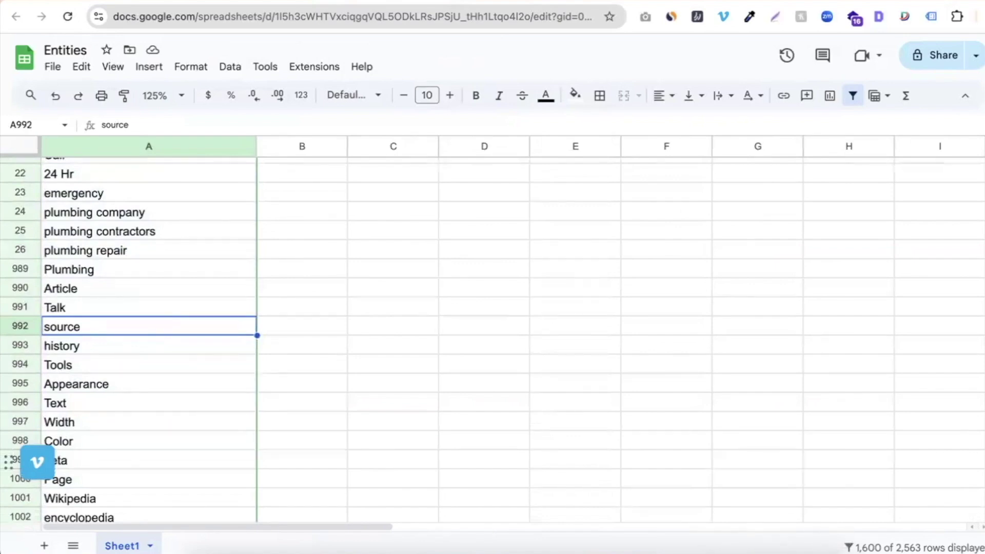
{"action": "left_click", "coordinate": [261, 350]}
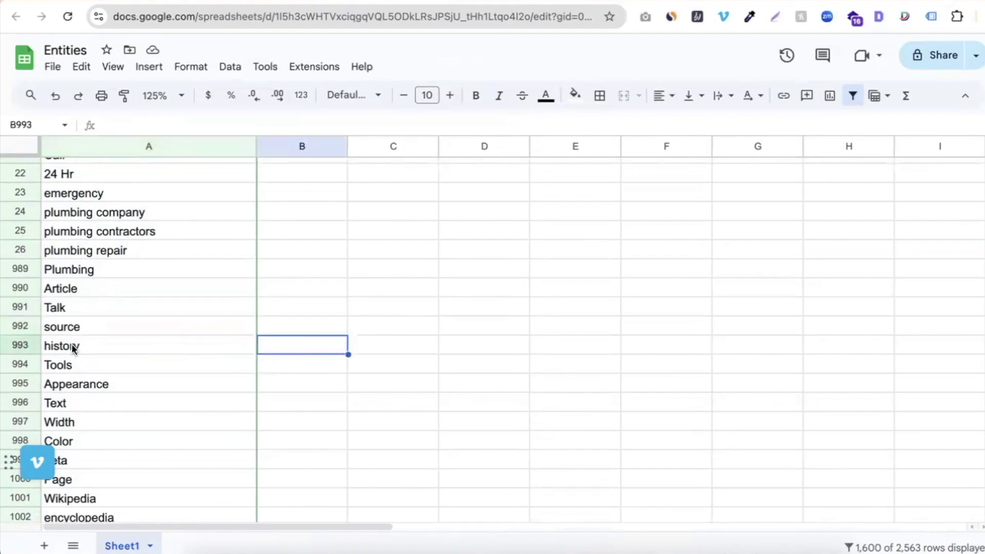
{"action": "left_click", "coordinate": [28, 287]}
{"action": "left_click_drag", "start_coordinate": [30, 300], "coordinate": [25, 347]}
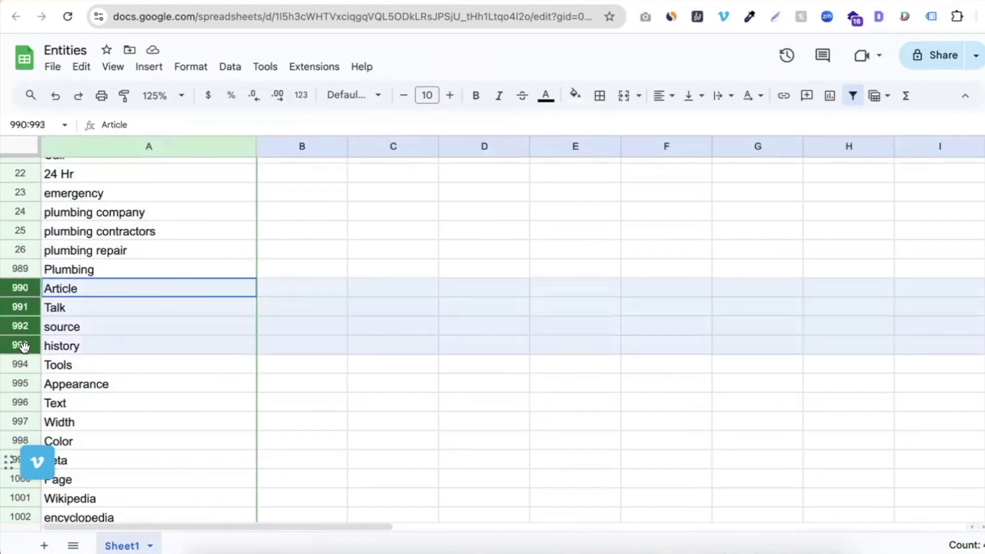
{"action": "right_click", "coordinate": [23, 345]}
{"action": "left_click", "coordinate": [73, 344]}
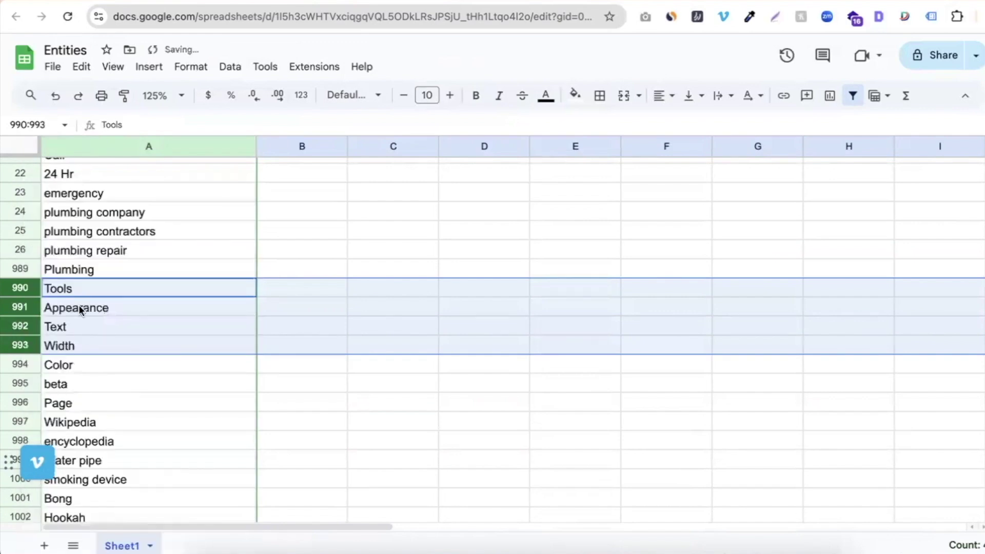
Step: Delete rows 991 to 998, containing the page-interface entries "Appearance" through "encyclopedia"
{"action": "left_click", "coordinate": [82, 308]}
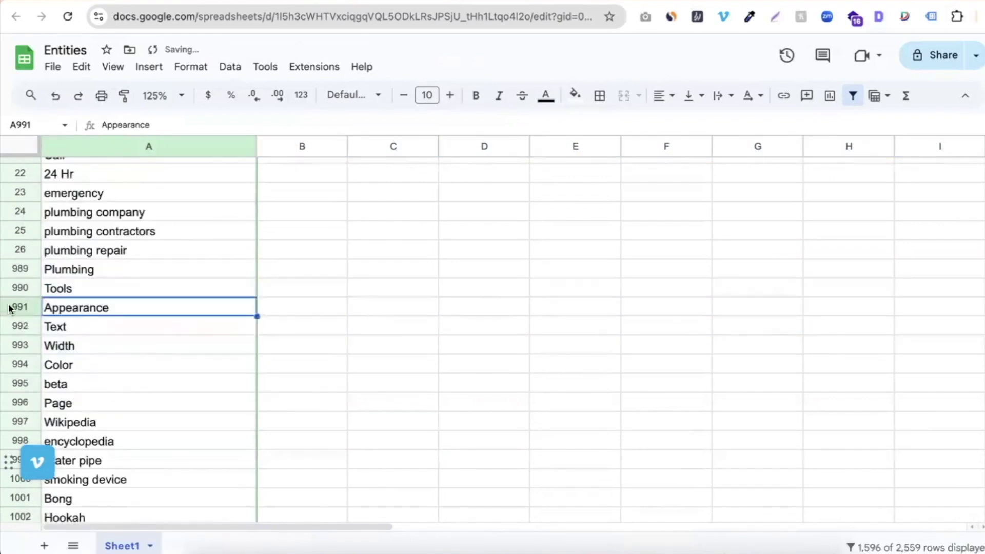
{"action": "left_click_drag", "start_coordinate": [9, 307], "coordinate": [29, 454]}
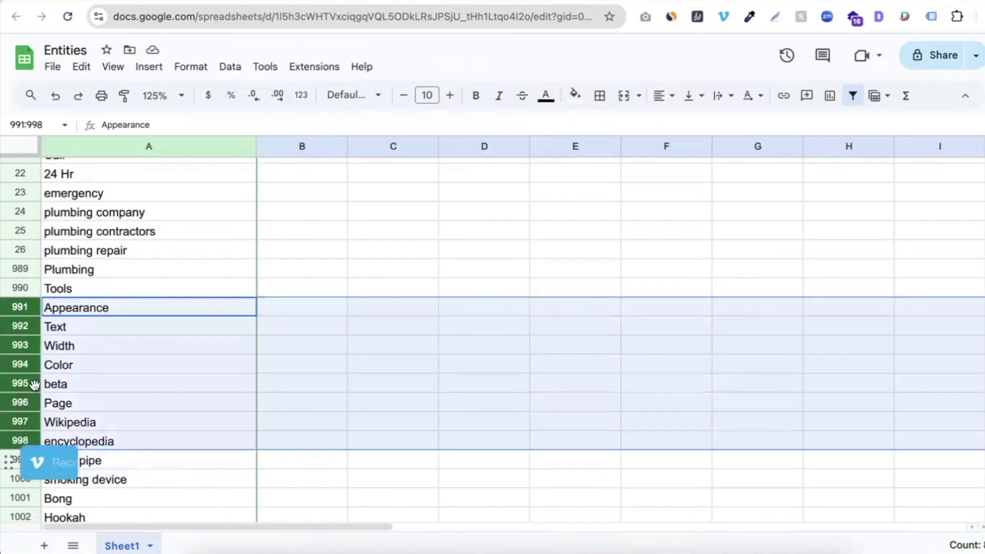
{"action": "right_click", "coordinate": [36, 360]}
{"action": "left_click", "coordinate": [89, 344]}
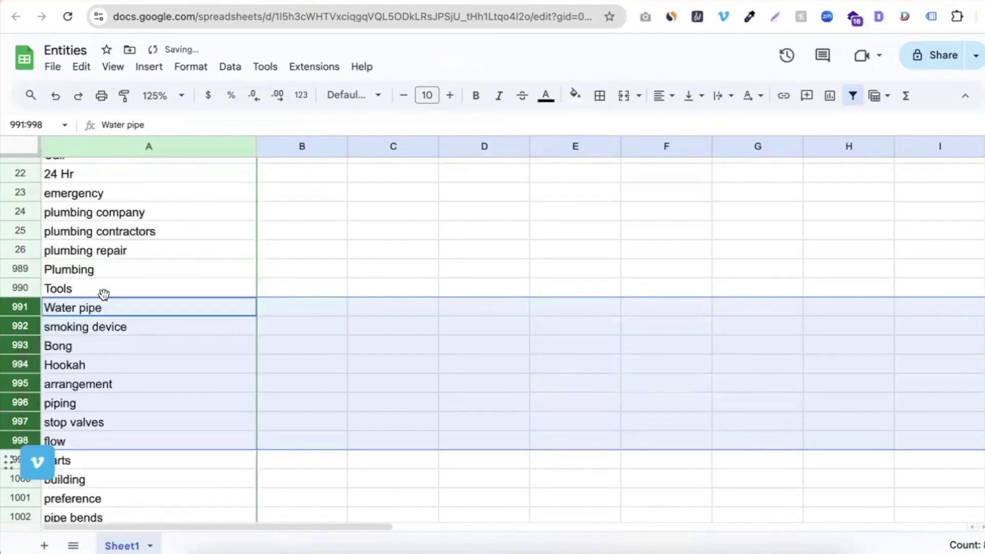
Step: Delete rows 993 to 995, containing "Bong", "Hookah" and "arrangement"
{"action": "scroll", "coordinate": [106, 292], "scroll_direction": "down", "scroll_amount": 3}
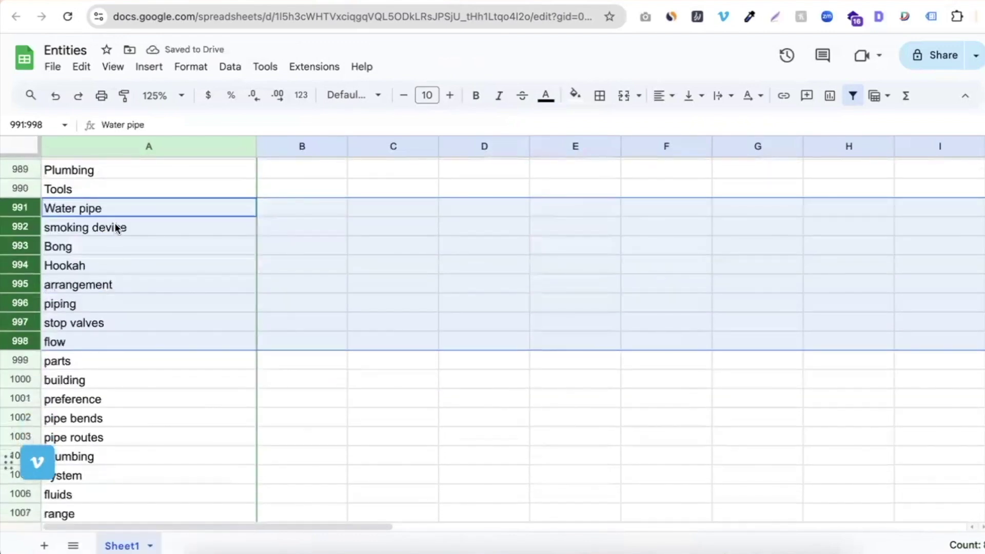
{"action": "left_click", "coordinate": [115, 226]}
{"action": "left_click", "coordinate": [104, 246]}
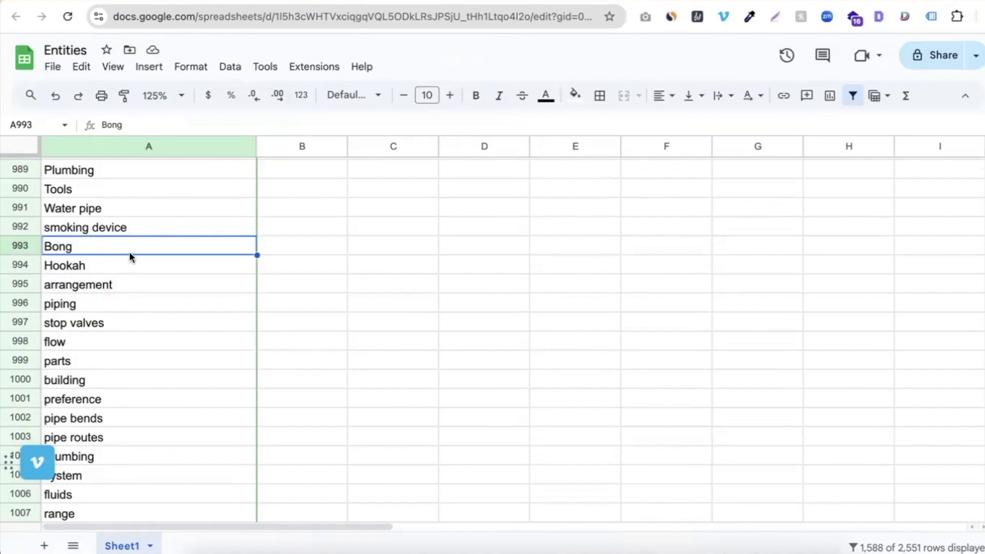
{"action": "left_click", "coordinate": [20, 246]}
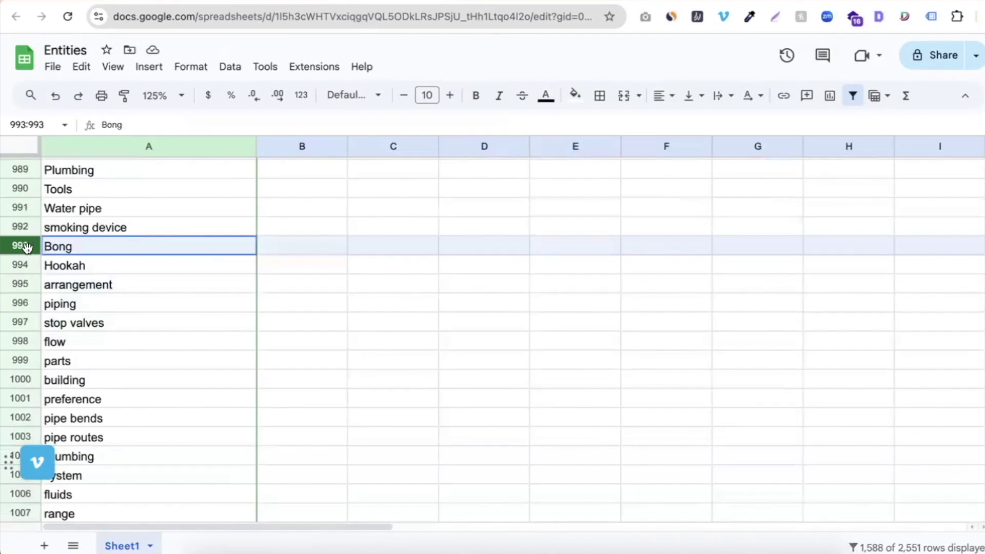
{"action": "left_click", "coordinate": [24, 263], "text": "shift"}
{"action": "left_click_drag", "start_coordinate": [25, 264], "coordinate": [20, 280]}
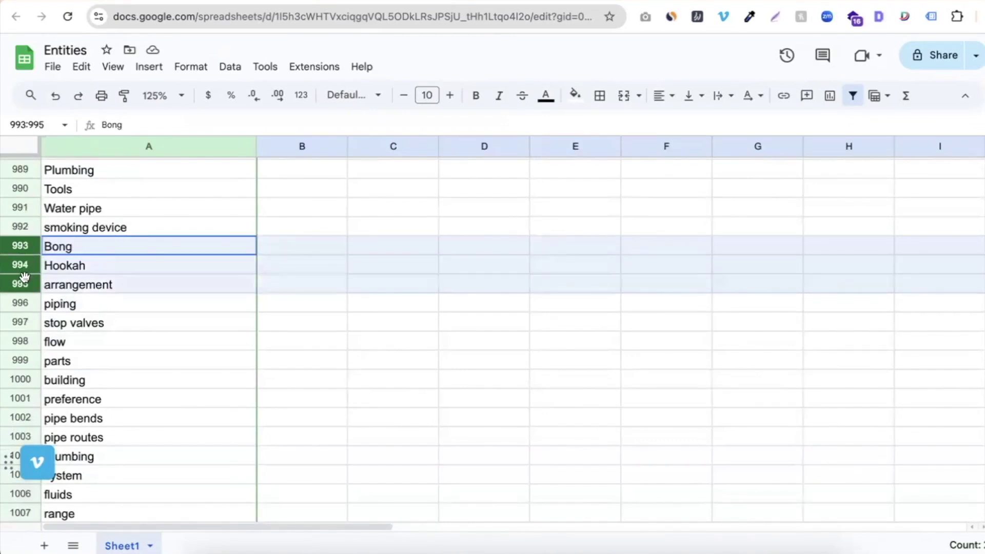
{"action": "right_click", "coordinate": [21, 264]}
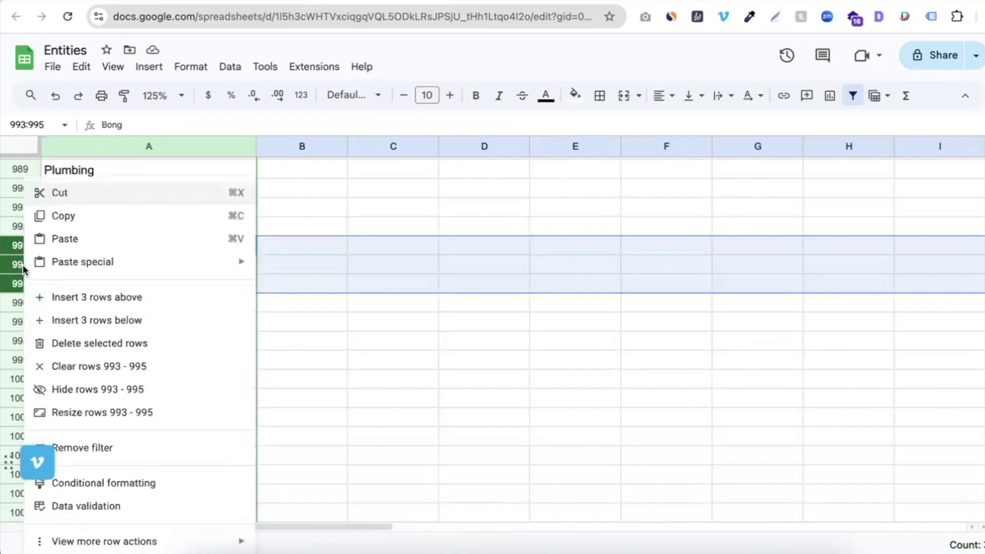
{"action": "left_click", "coordinate": [82, 344]}
Step: Check the entries from "piping" through "building" one by one and delete row 998, containing "preference"
{"action": "left_click", "coordinate": [107, 249]}
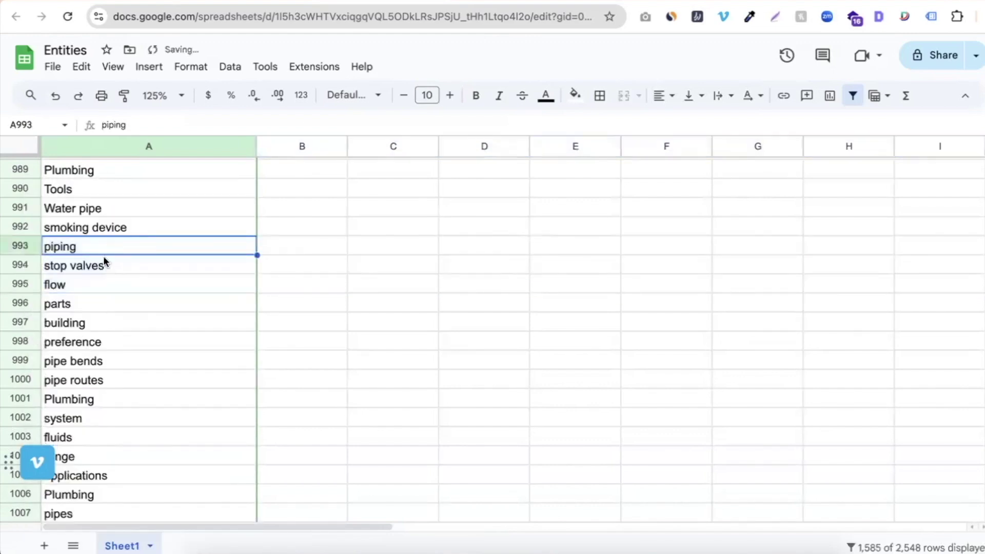
{"action": "left_click", "coordinate": [115, 269]}
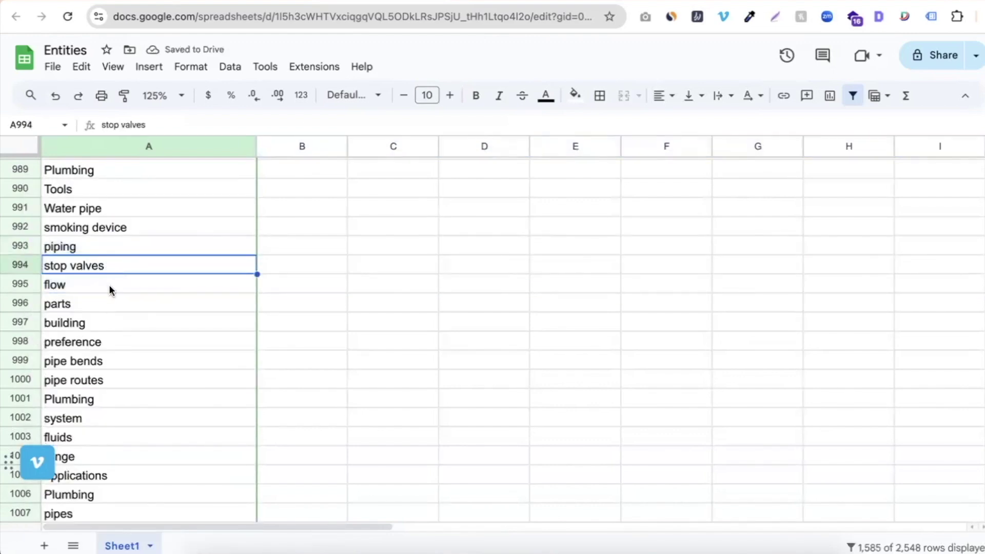
{"action": "left_click", "coordinate": [105, 281]}
{"action": "left_click", "coordinate": [103, 302]}
{"action": "left_click", "coordinate": [101, 321]}
{"action": "left_click", "coordinate": [105, 341]}
{"action": "scroll", "coordinate": [106, 339], "scroll_direction": "down", "scroll_amount": 3}
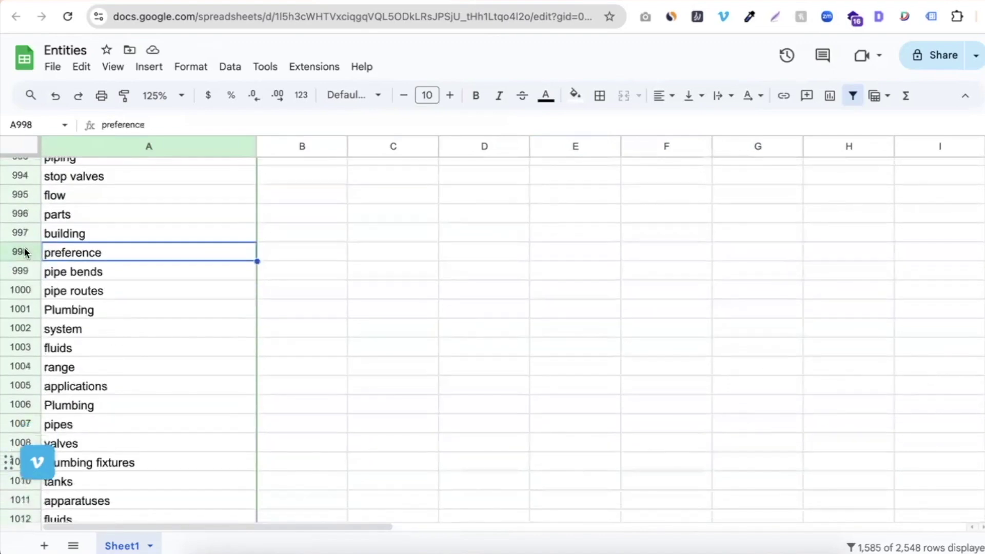
{"action": "left_click", "coordinate": [22, 252]}
{"action": "right_click", "coordinate": [20, 251]}
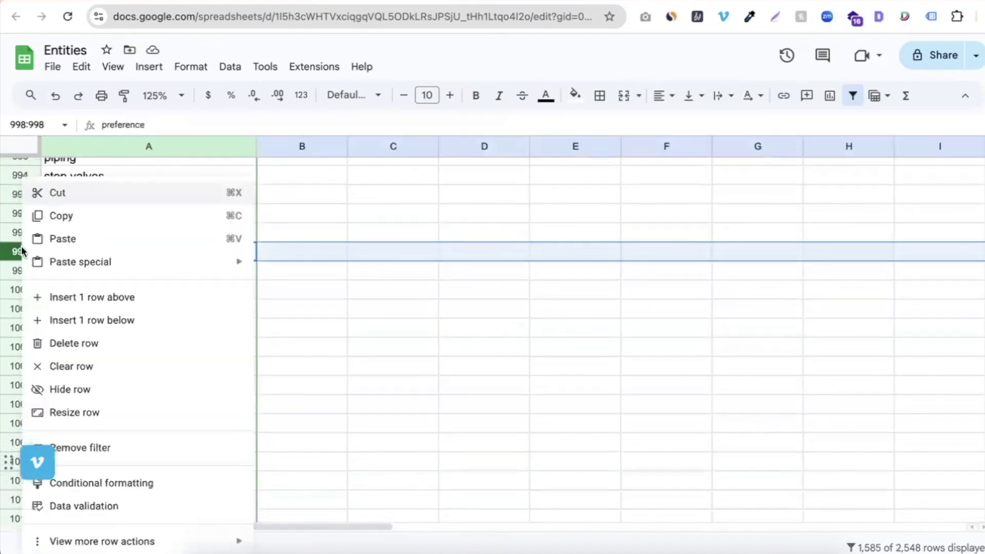
{"action": "left_click", "coordinate": [79, 343]}
Step: Review the imported entities past the Indus Valley and Roman Empire entries and return to the Entities header
{"action": "scroll", "coordinate": [119, 284], "scroll_direction": "down", "scroll_amount": 20}
{"action": "scroll", "coordinate": [119, 288], "scroll_direction": "down", "scroll_amount": 15}
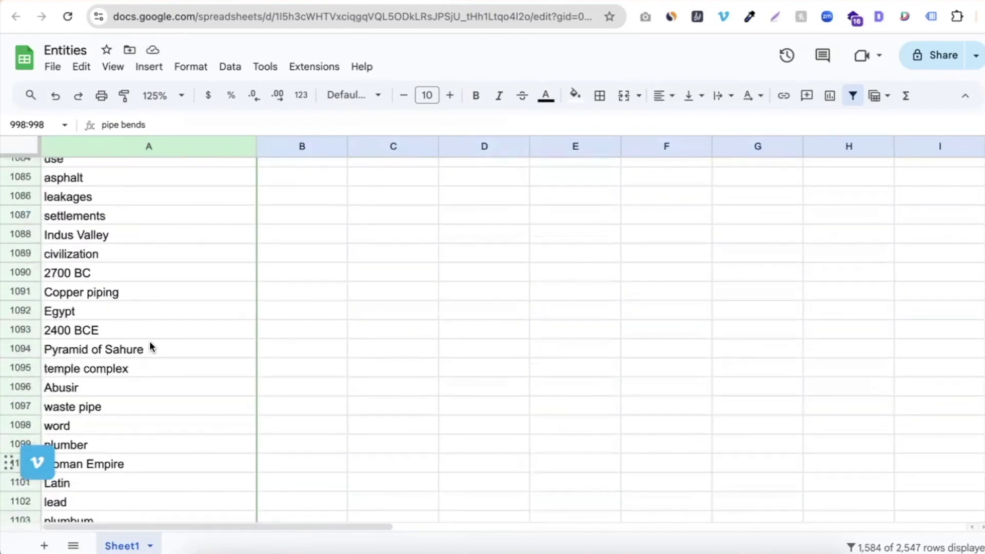
{"action": "scroll", "coordinate": [149, 340], "scroll_direction": "down", "scroll_amount": 2}
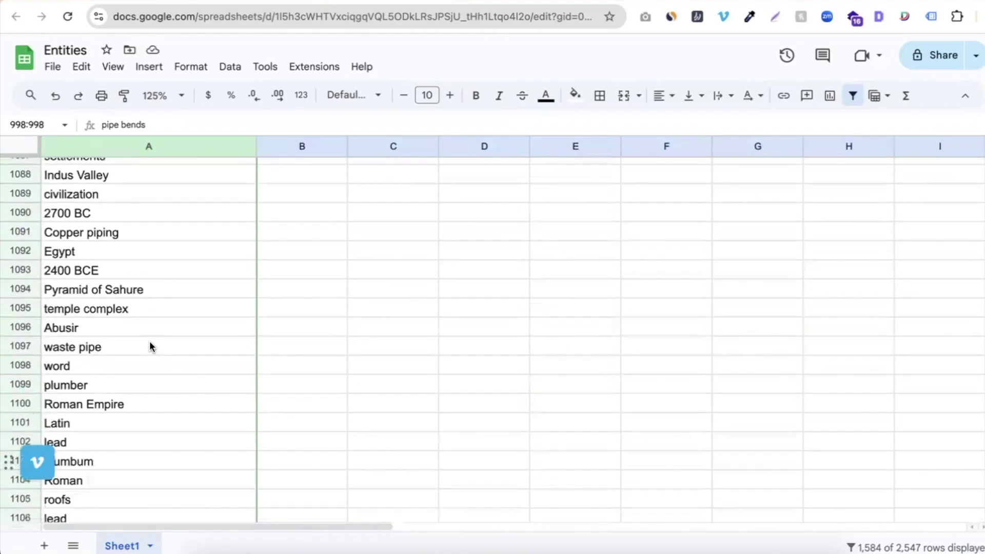
{"action": "scroll", "coordinate": [149, 341], "scroll_direction": "up", "scroll_amount": 12}
{"action": "scroll", "coordinate": [150, 341], "scroll_direction": "up", "scroll_amount": 20}
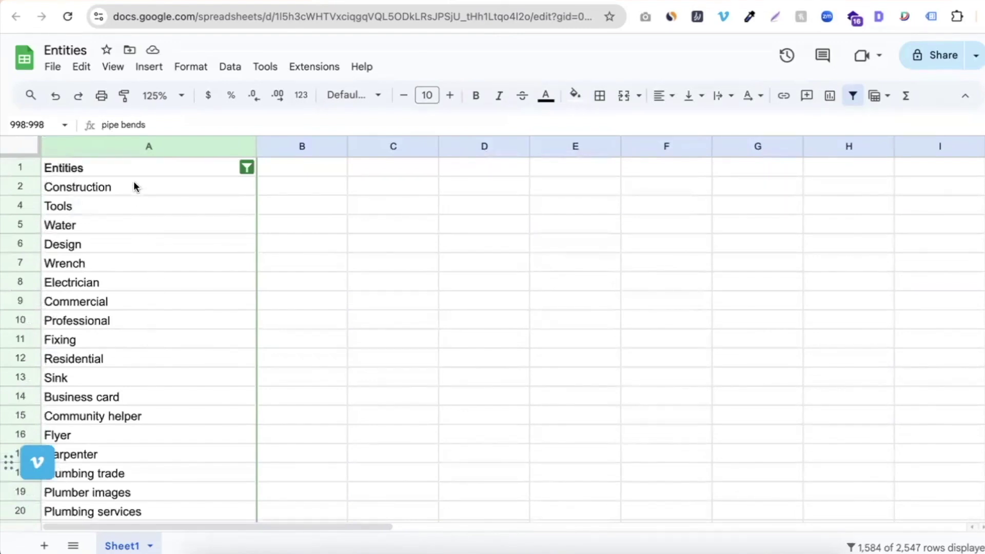
Step: Look back through the Wikipedia Plumber article and the annotated entities in the Google Cloud Natural Language demo
{"action": "left_click_drag", "start_coordinate": [137, 167], "coordinate": [145, 434]}
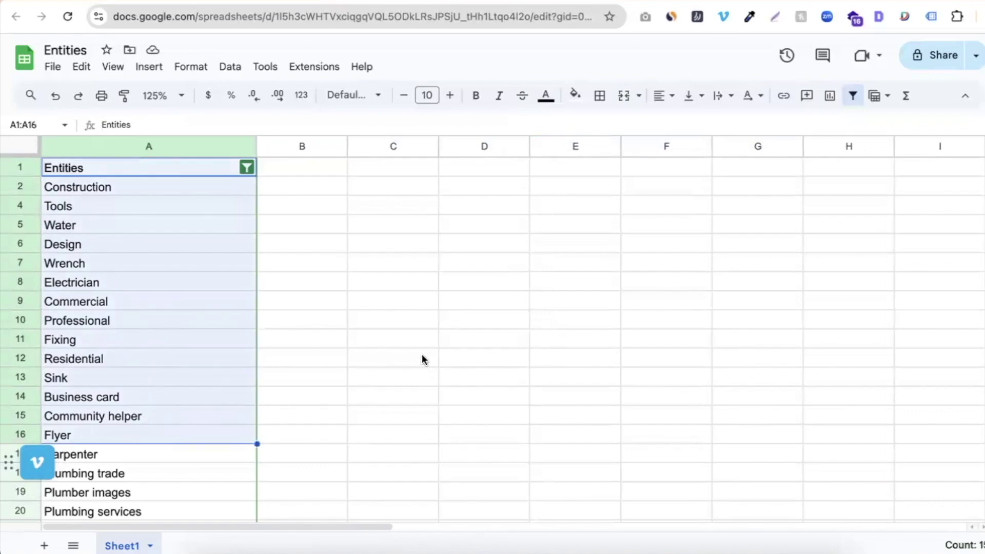
{"action": "key", "text": "ctrl+Tab"}
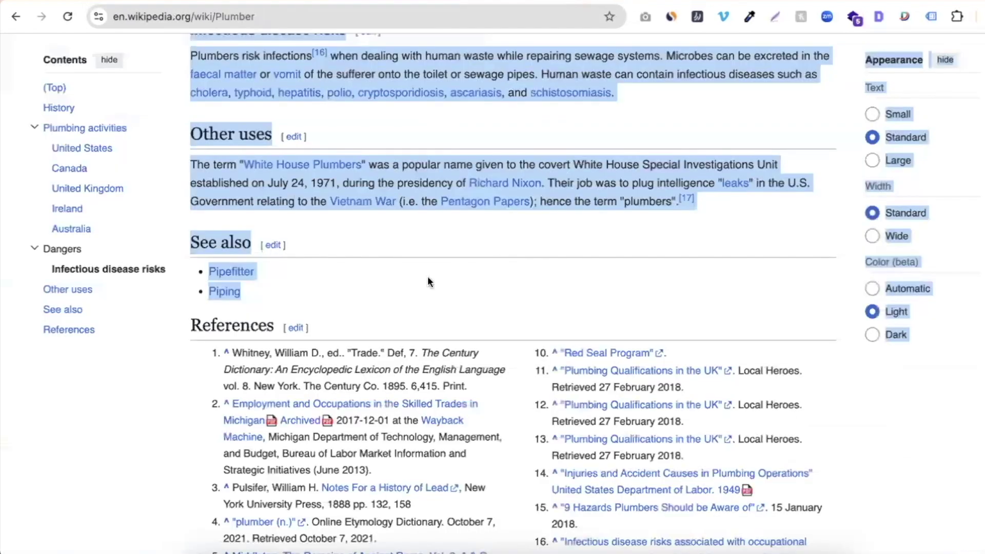
{"action": "left_click", "coordinate": [426, 255]}
{"action": "scroll", "coordinate": [425, 255], "scroll_direction": "up", "scroll_amount": 10}
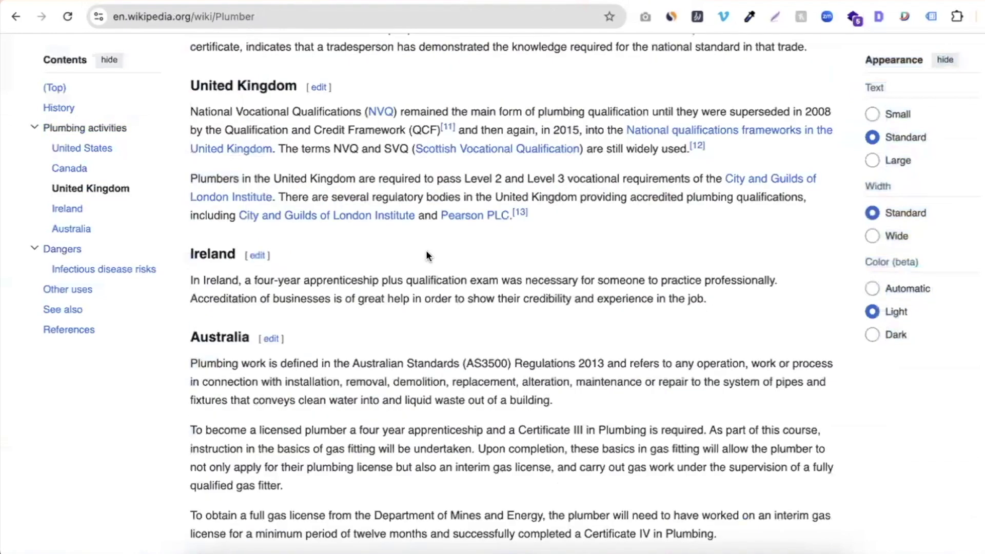
{"action": "scroll", "coordinate": [426, 255], "scroll_direction": "up", "scroll_amount": 10}
{"action": "scroll", "coordinate": [426, 250], "scroll_direction": "up", "scroll_amount": 3}
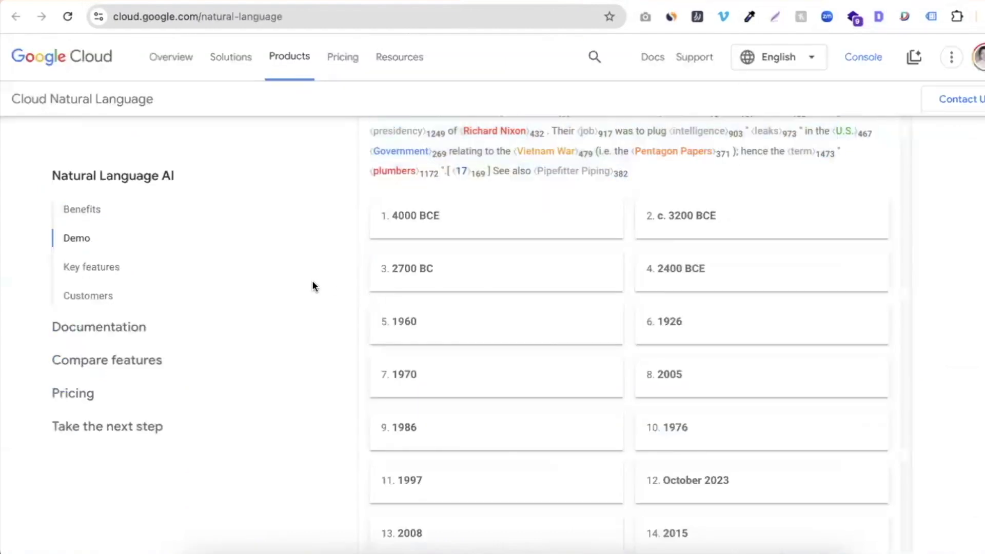
{"action": "scroll", "coordinate": [312, 282], "scroll_direction": "down", "scroll_amount": 15}
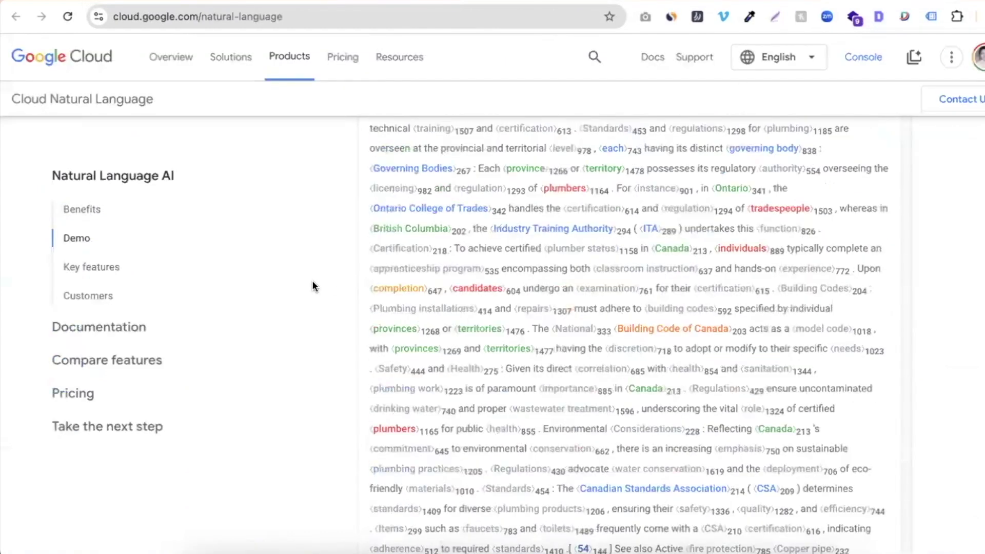
{"action": "scroll", "coordinate": [312, 281], "scroll_direction": "up", "scroll_amount": 15}
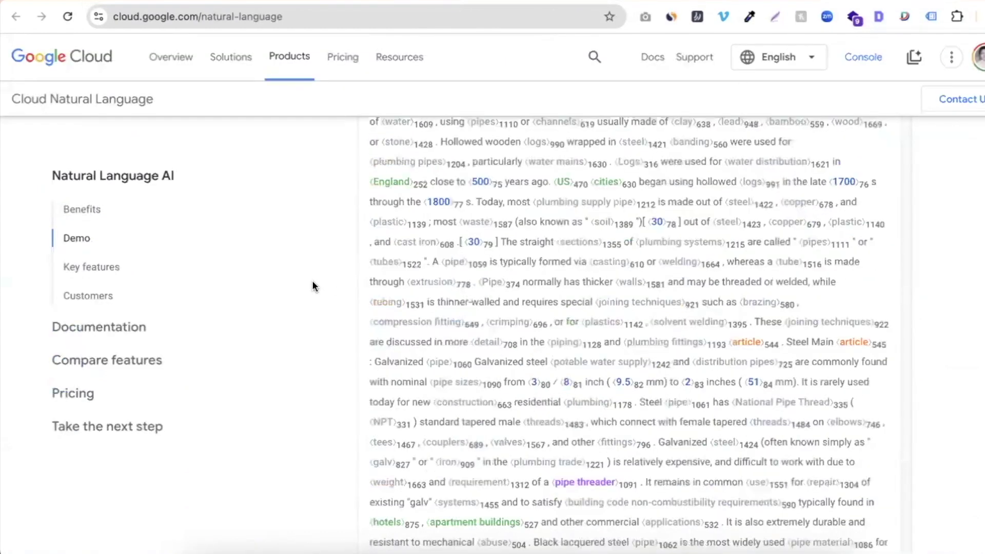